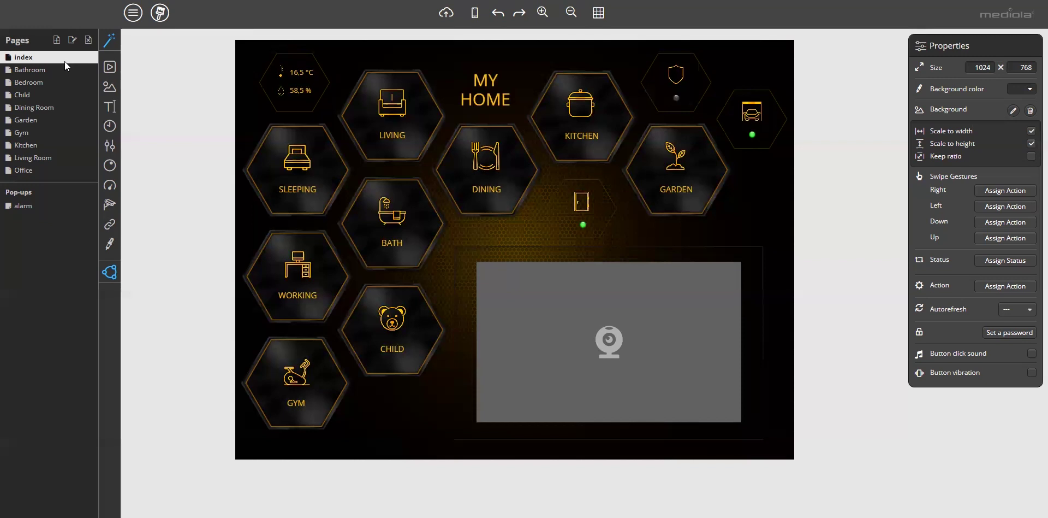
Step: Inspect the page-switch actions assigned to the Sleeping, Living and Dining buttons on the index page
click(337, 171)
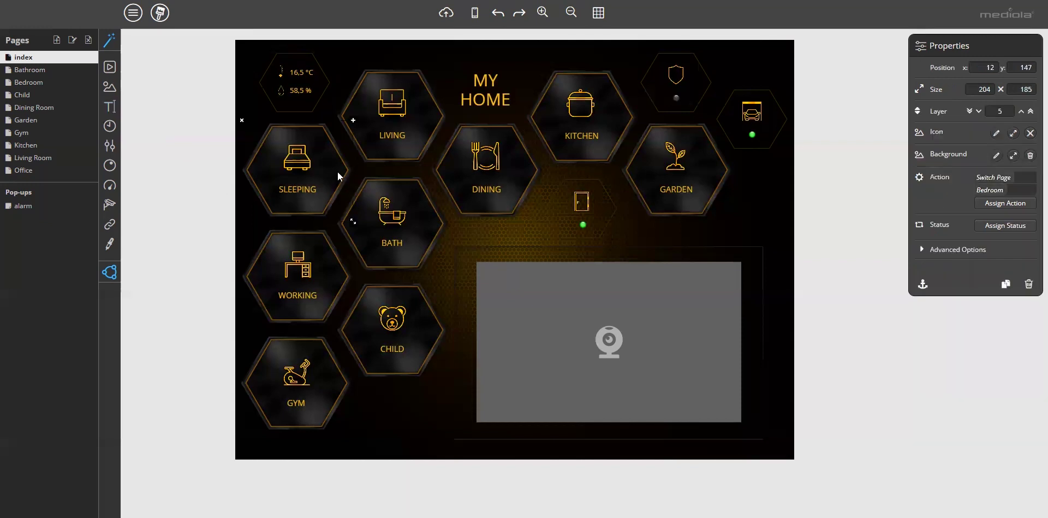
click(414, 156)
click(492, 215)
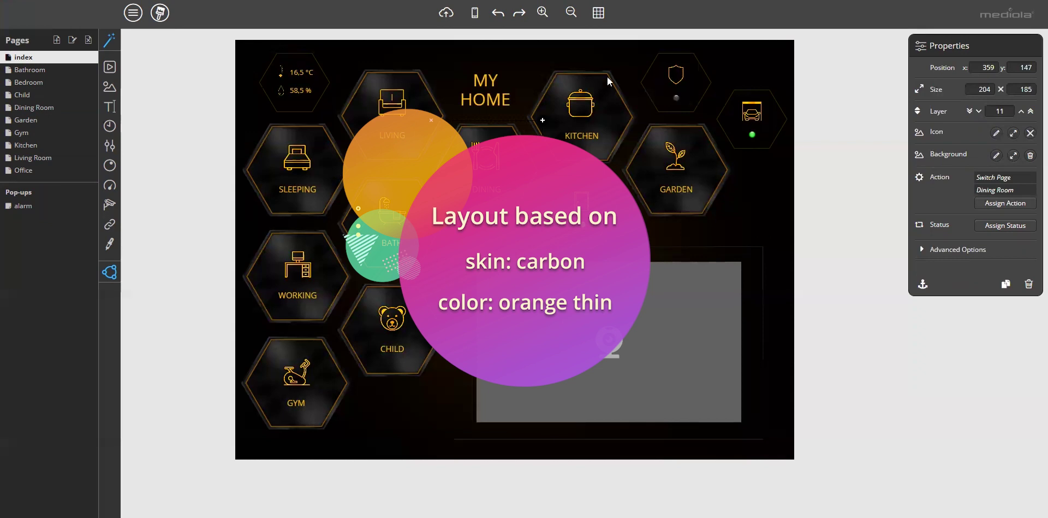
Step: Preview the interface and test the Living, Sleeping and Dining page links, returning to the home page each time
click(475, 15)
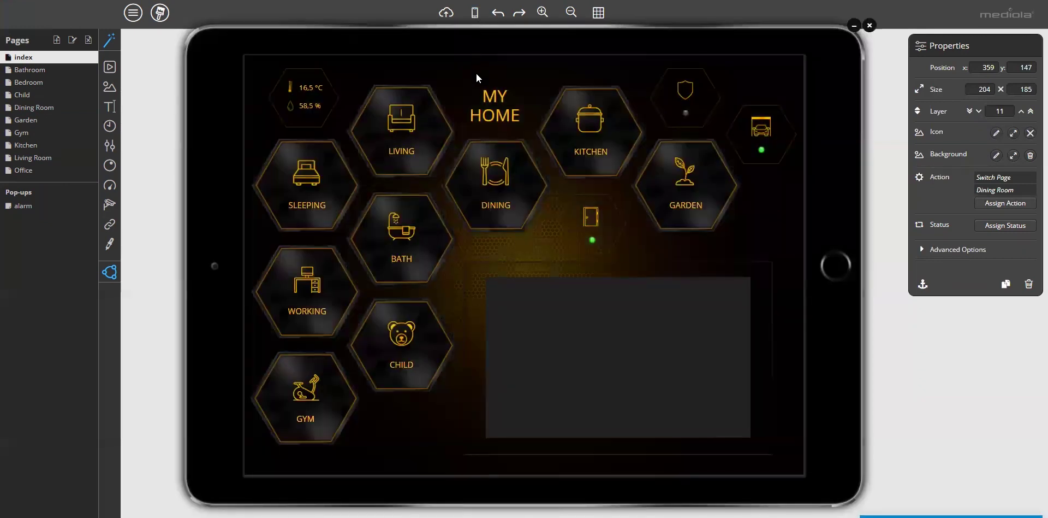
click(444, 133)
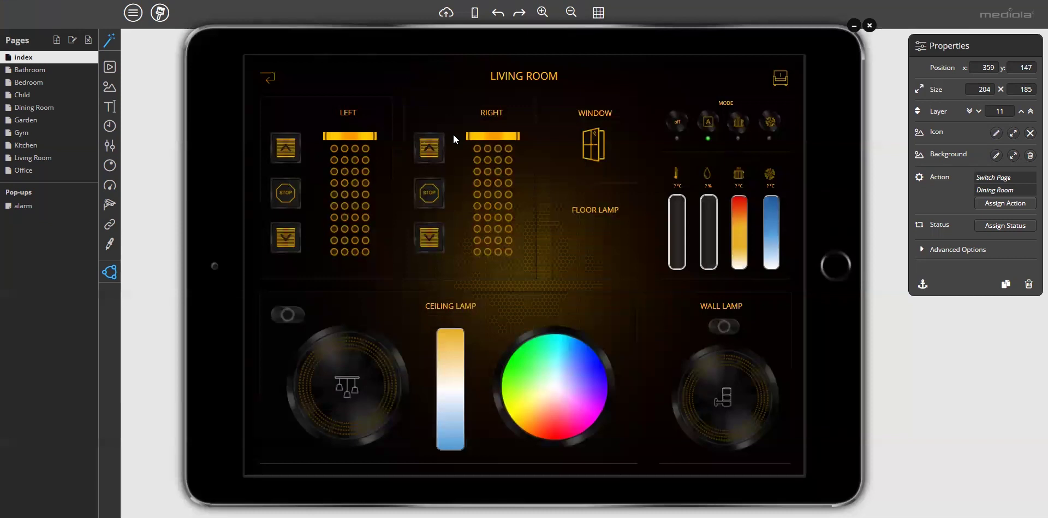
click(270, 80)
click(343, 190)
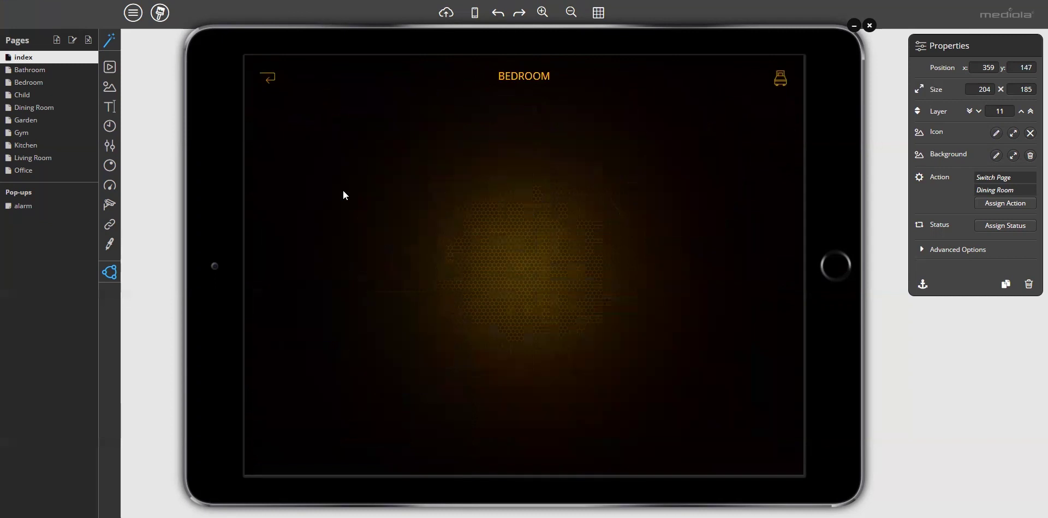
click(269, 80)
click(507, 219)
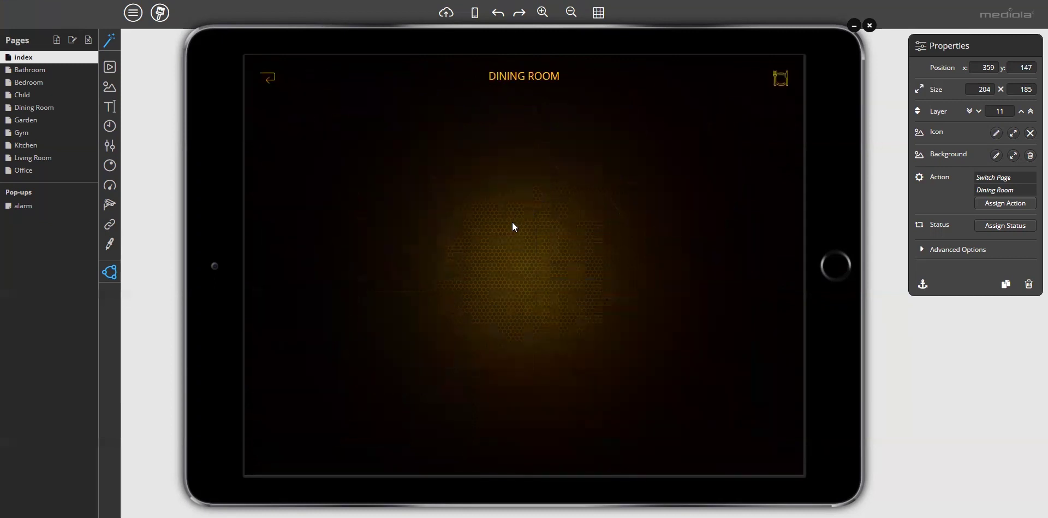
click(271, 79)
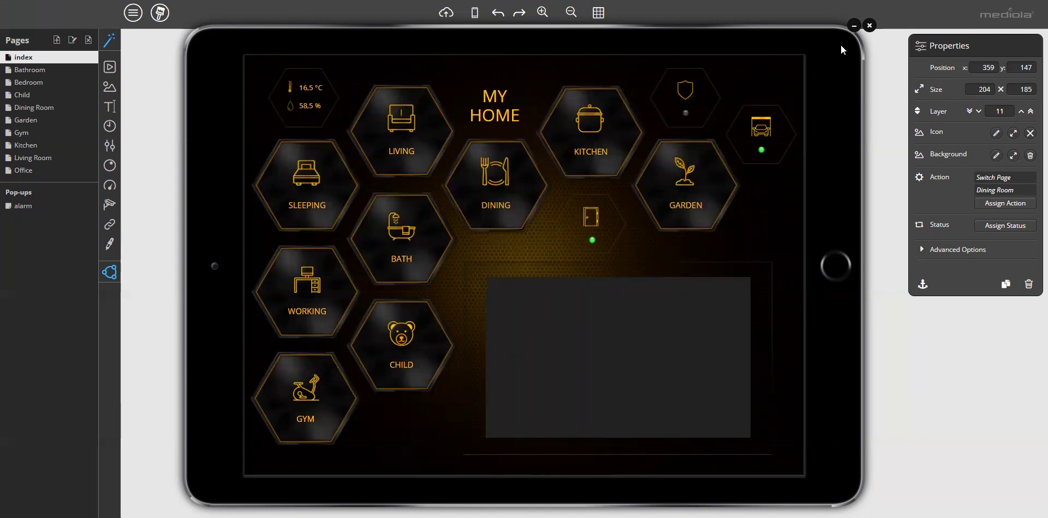
click(870, 26)
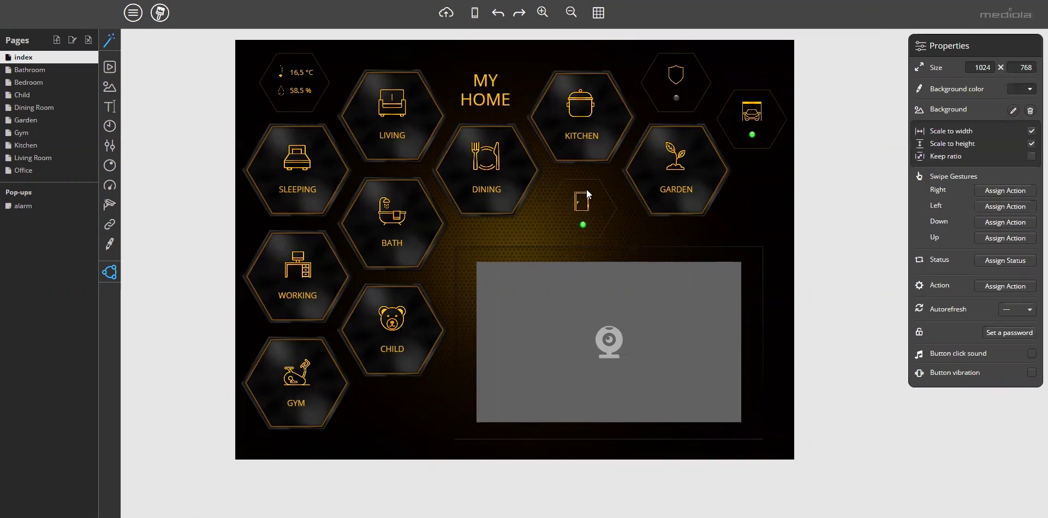
Step: Examine the alarm pop-up and the shield button's assigned action, and test opening and closing the pop-up in the preview
click(29, 205)
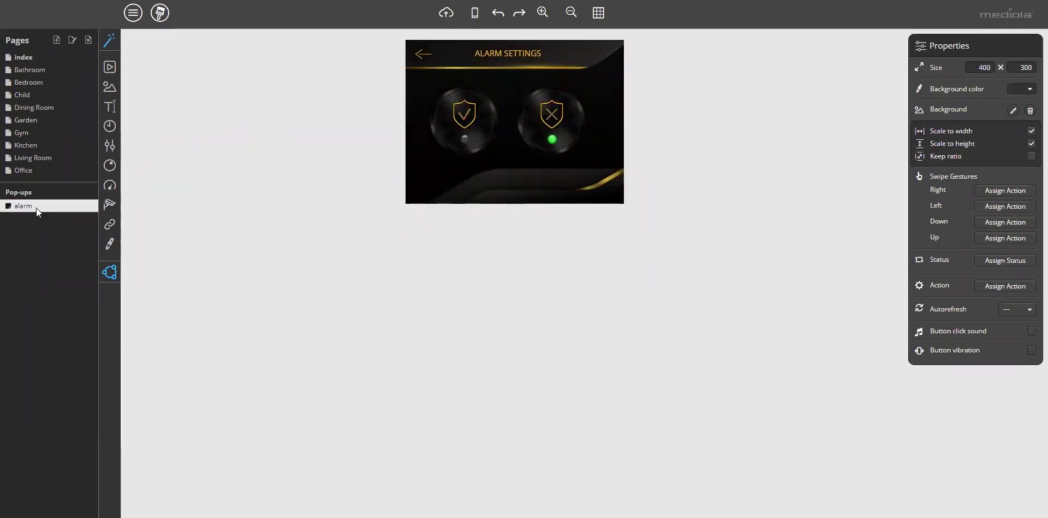
click(46, 58)
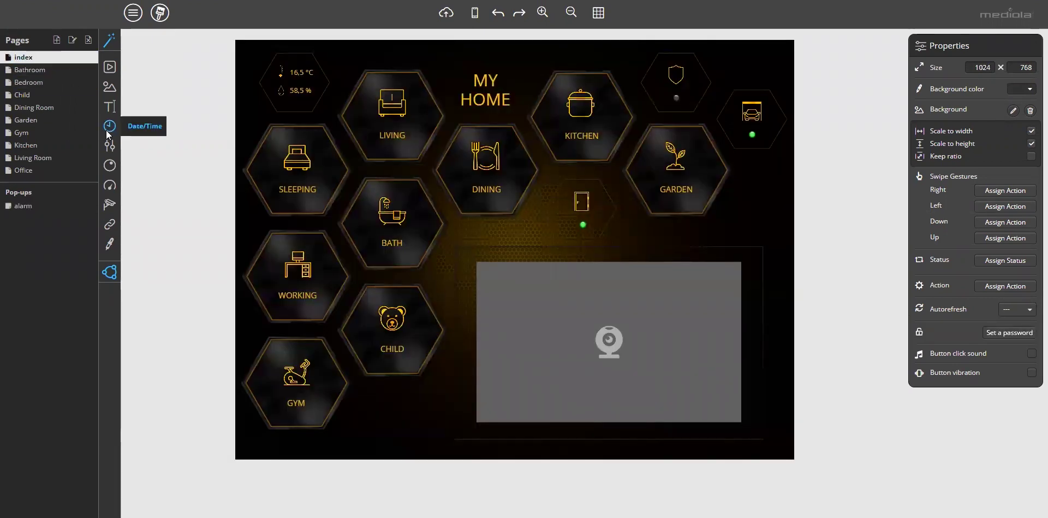
click(698, 82)
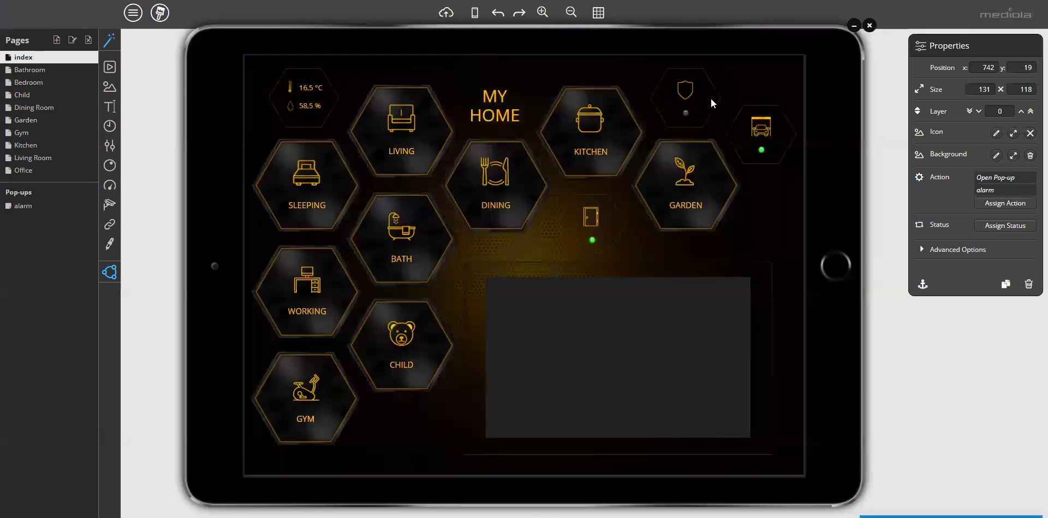
click(711, 98)
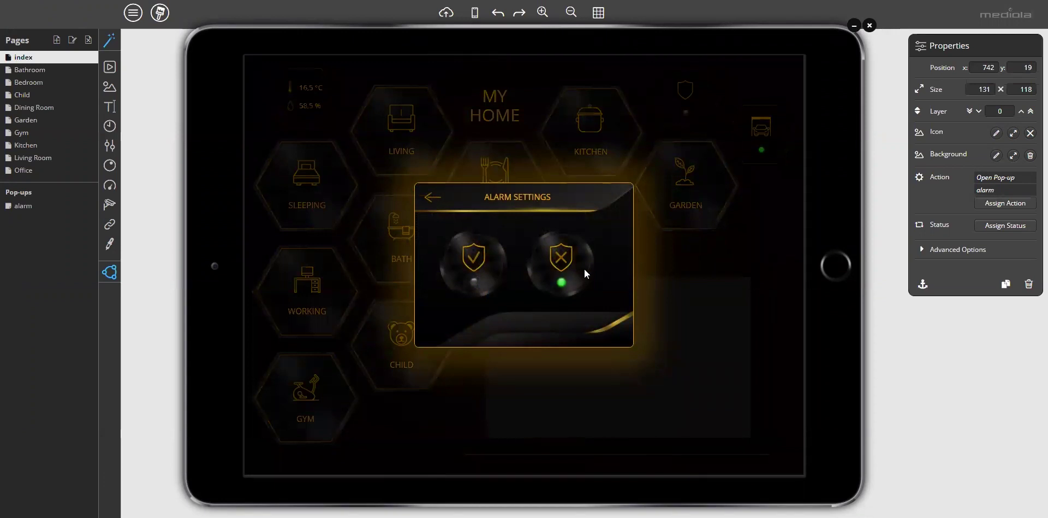
click(429, 198)
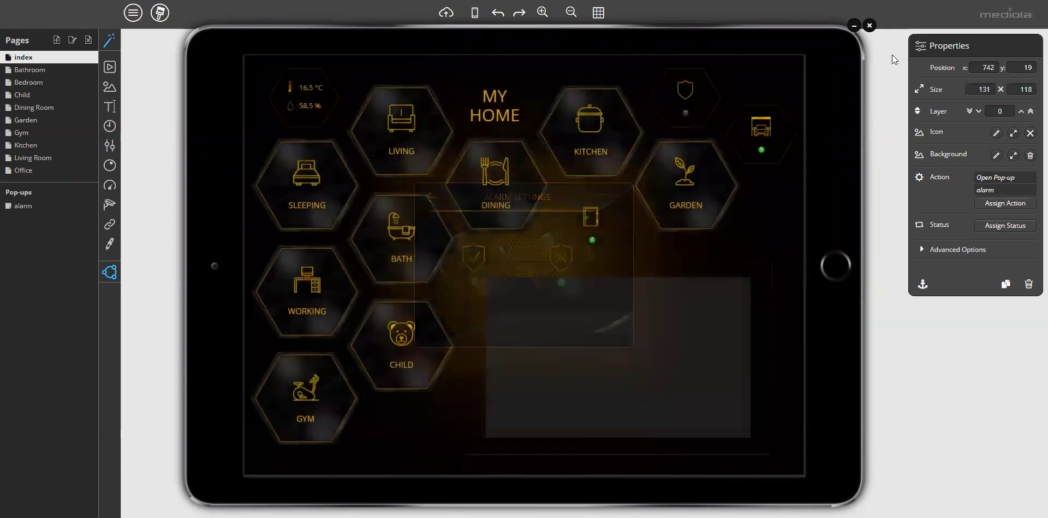
click(869, 25)
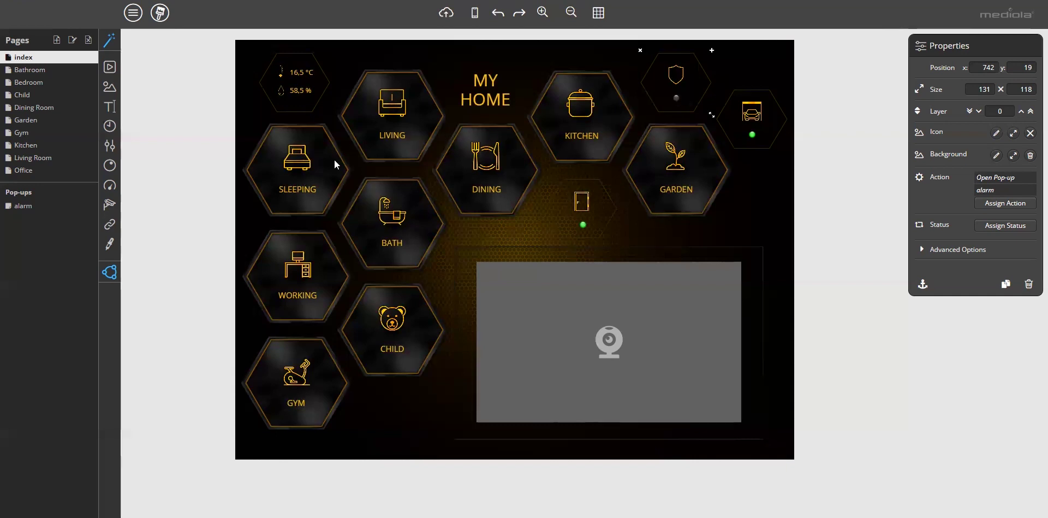
Step: On the Living Room page, place a button beneath the Floor Lamp label at about x 596, y 310
click(45, 159)
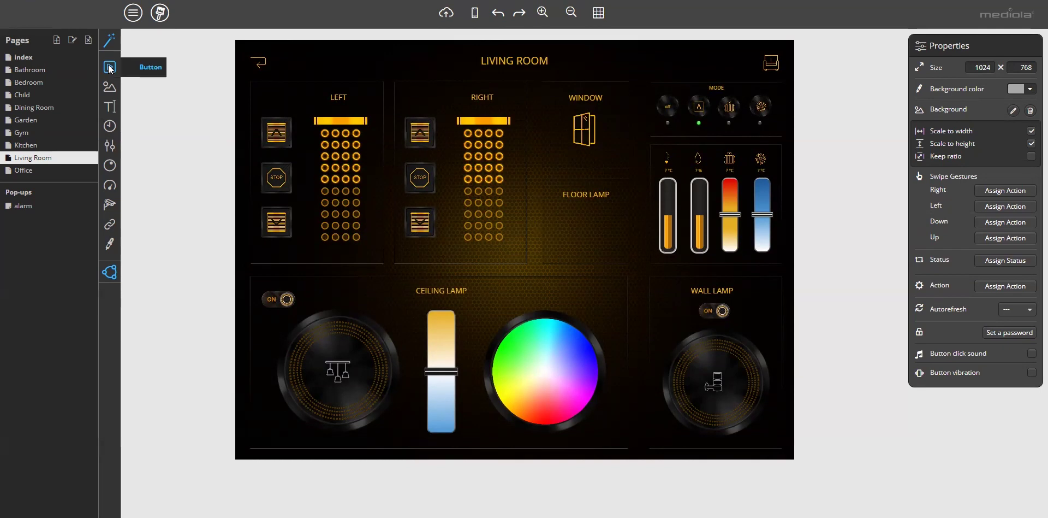
drag(115, 72, 578, 226)
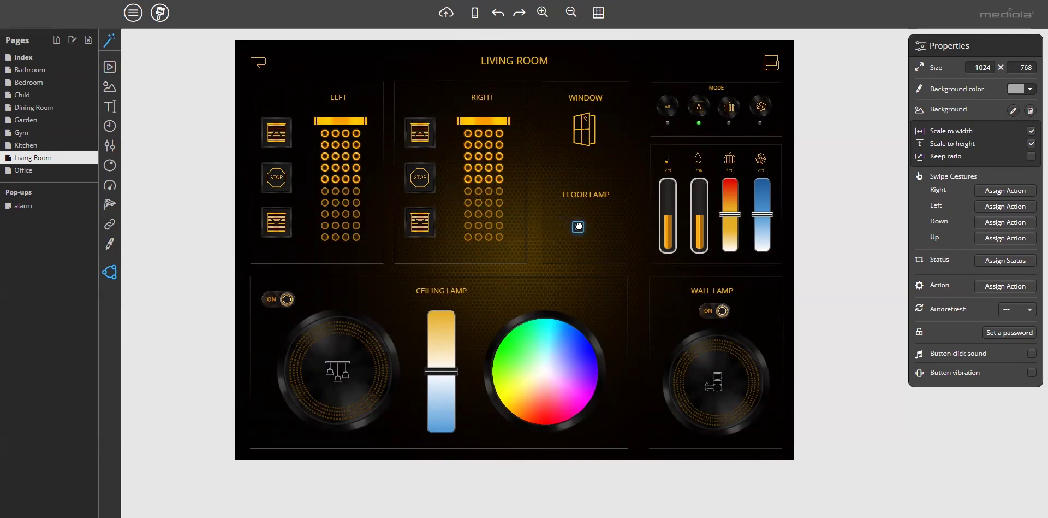
mouse_move(577, 226)
mouse_down()
mouse_move(593, 252)
mouse_move(574, 231)
mouse_move(588, 229)
mouse_up()
drag(588, 230, 589, 229)
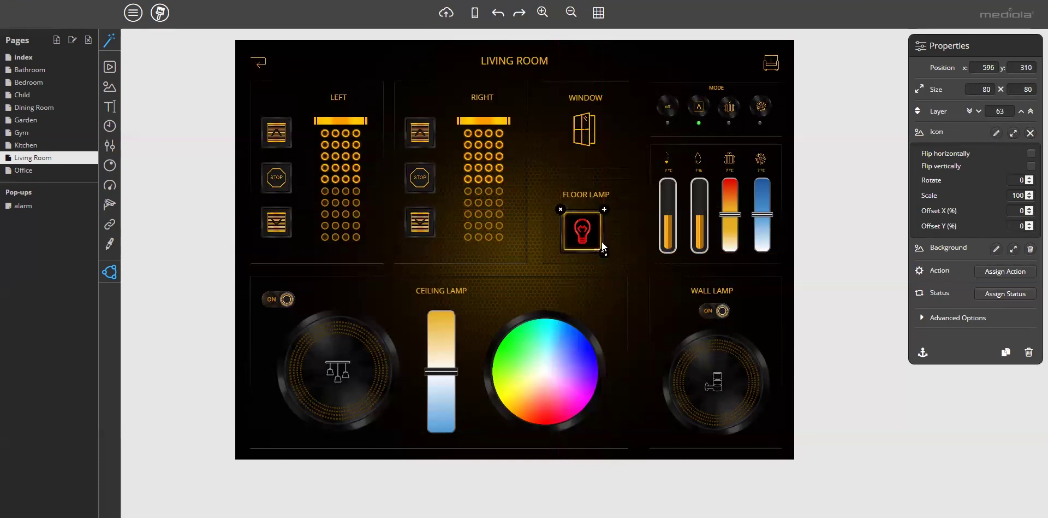
Step: Assign the floor lamp button an Execute Command action that sends toggle to the Canvas device in the Living Room
click(997, 271)
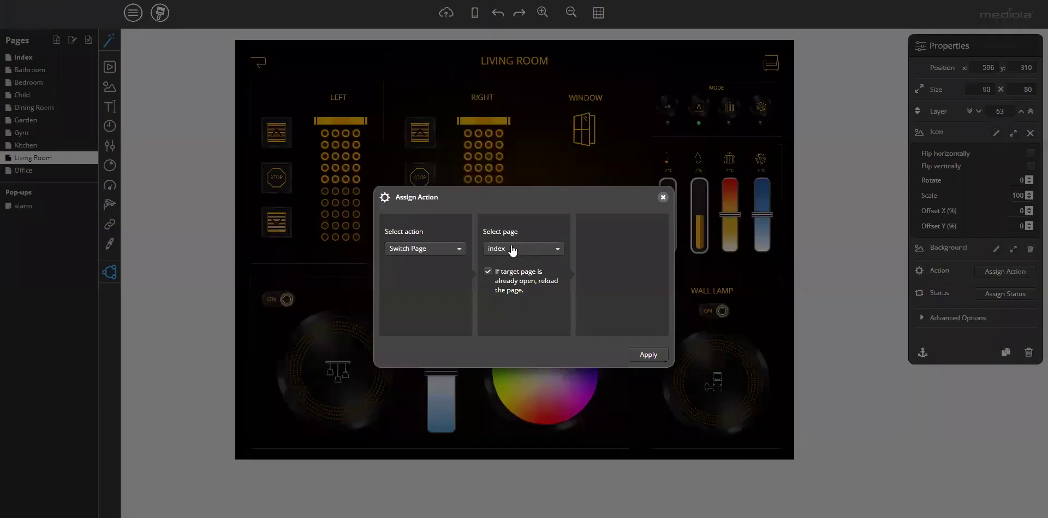
click(439, 249)
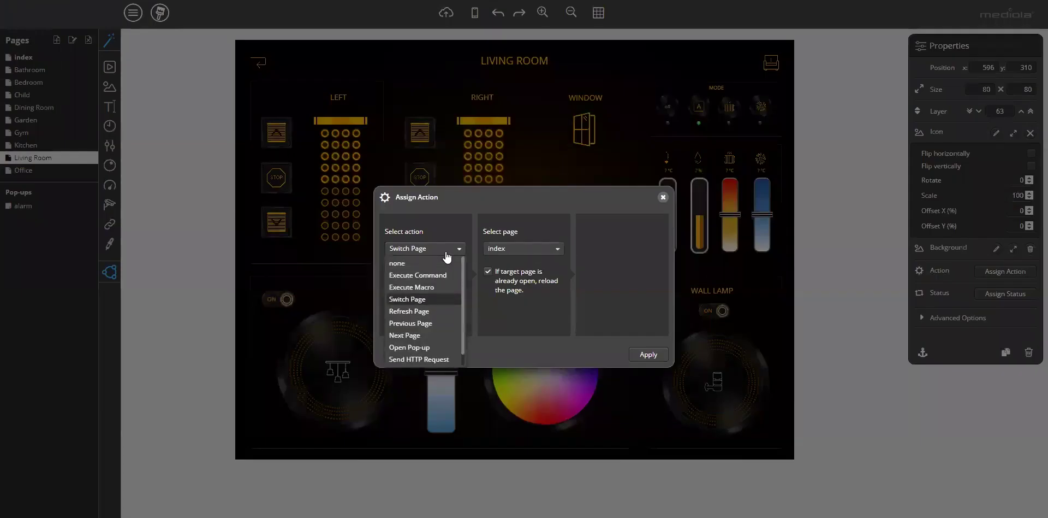
click(426, 275)
click(524, 253)
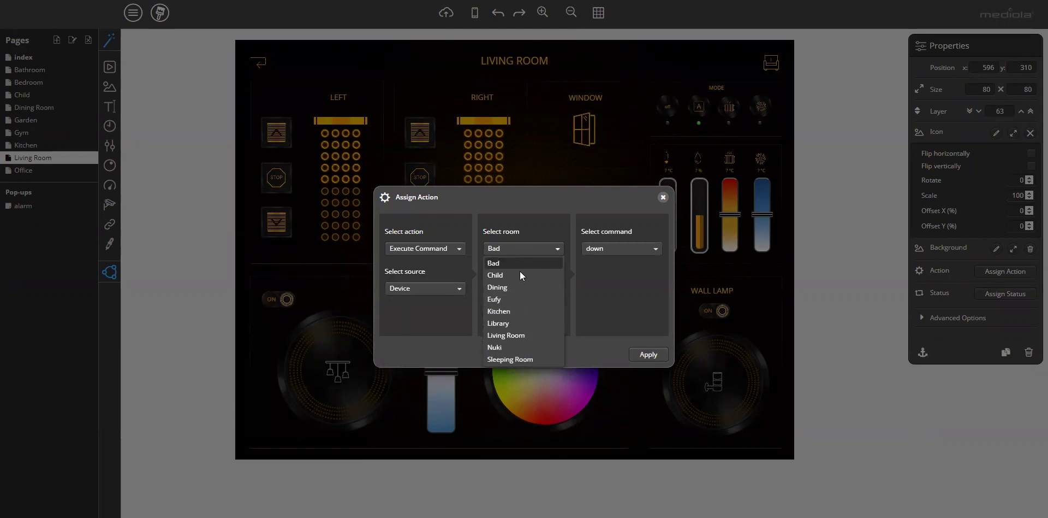
click(523, 336)
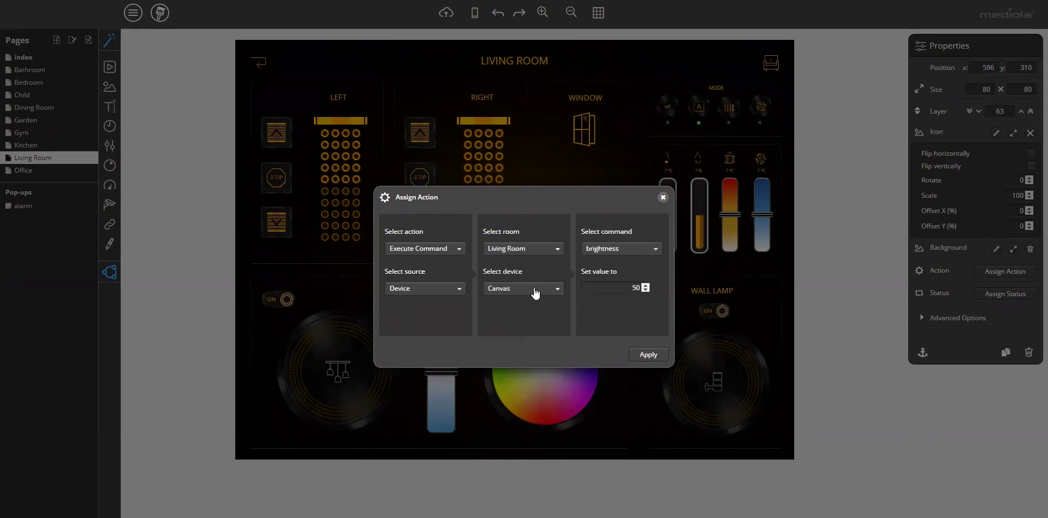
click(637, 252)
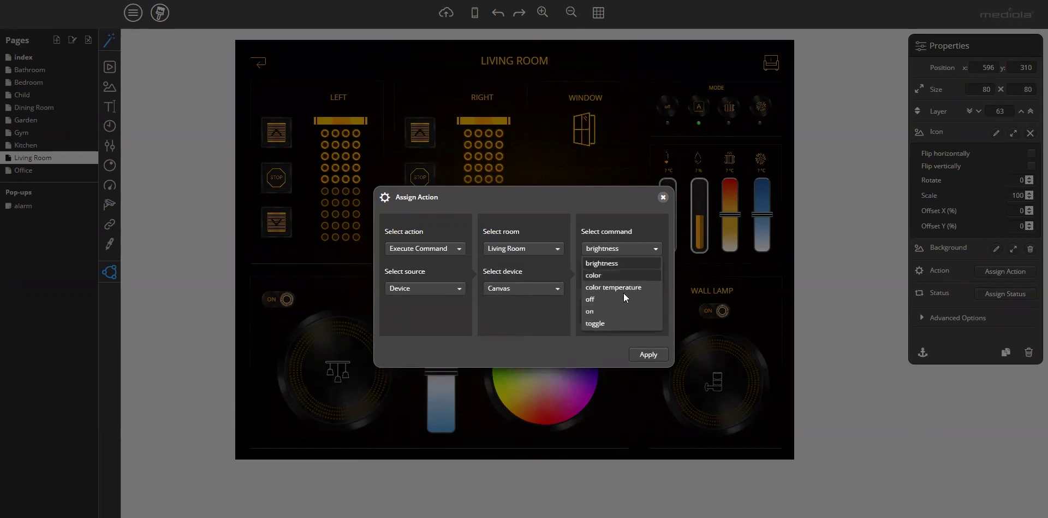
click(607, 323)
click(648, 354)
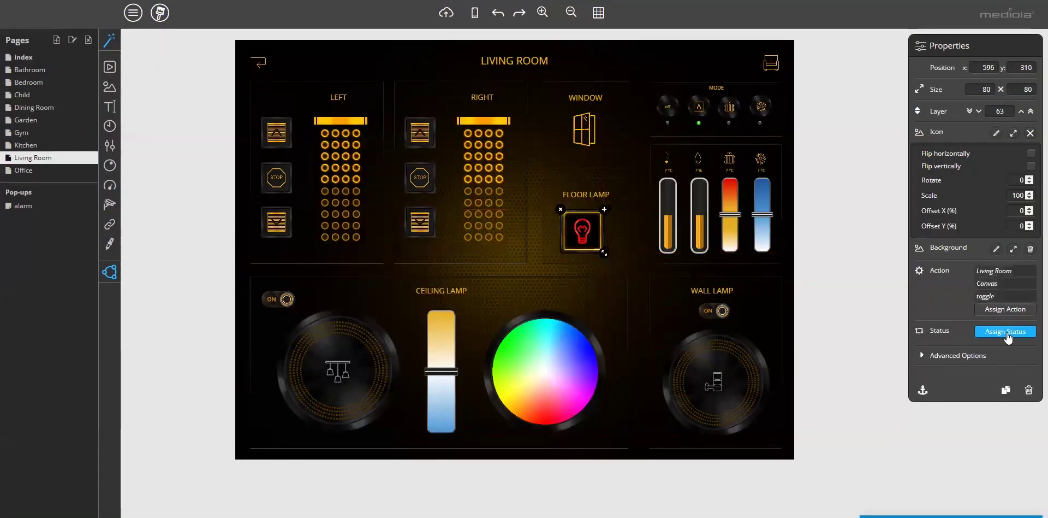
Step: Assign the power status of the Living Room's Canvas device to the floor lamp button
click(1010, 331)
click(1007, 332)
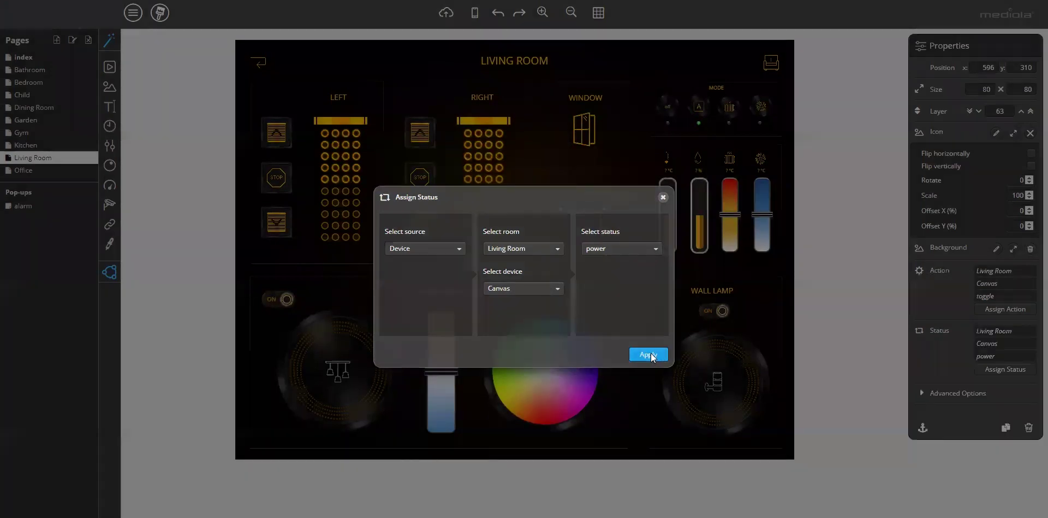
click(649, 355)
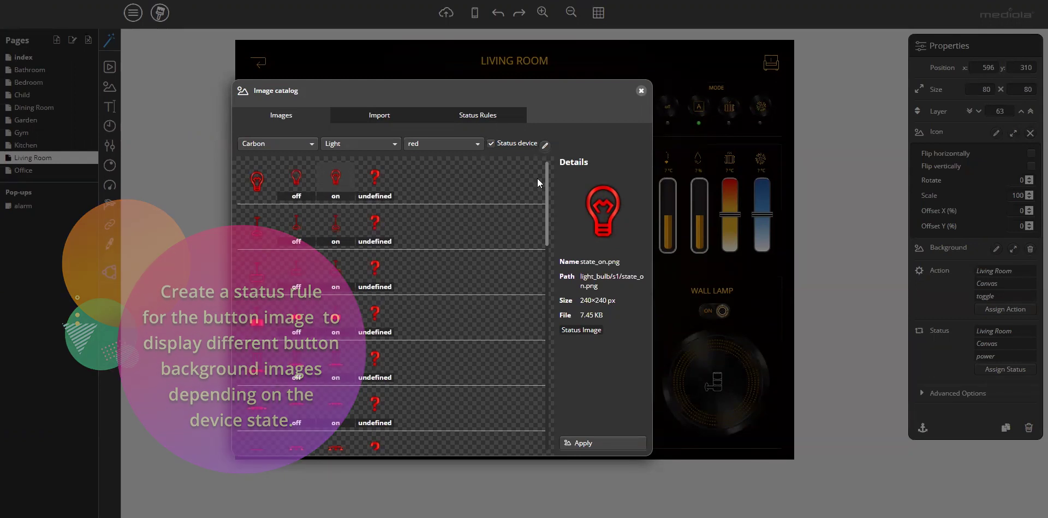
Step: Assign the Switch-Button-Background status rule to the floor lamp button's image and remove the button's separate background
click(481, 116)
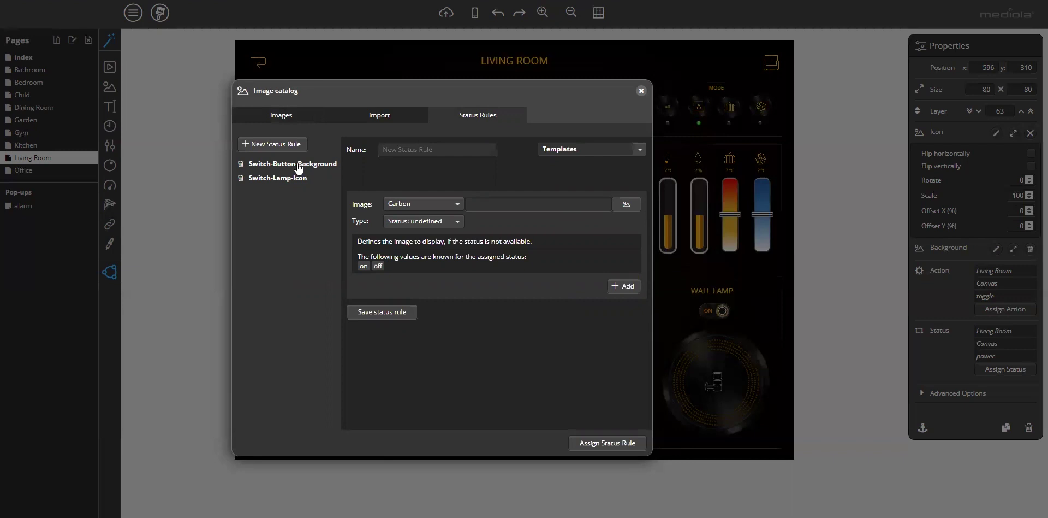
click(270, 165)
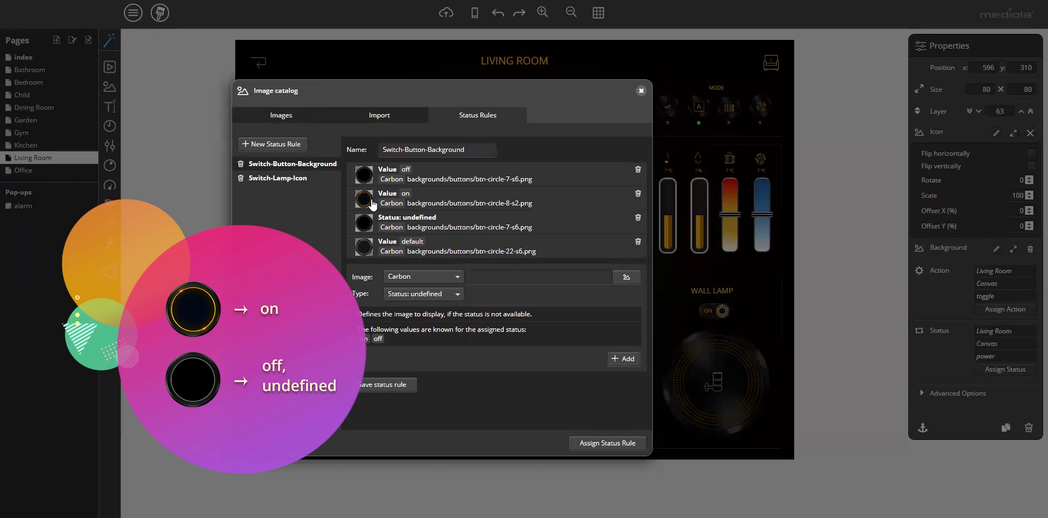
click(603, 441)
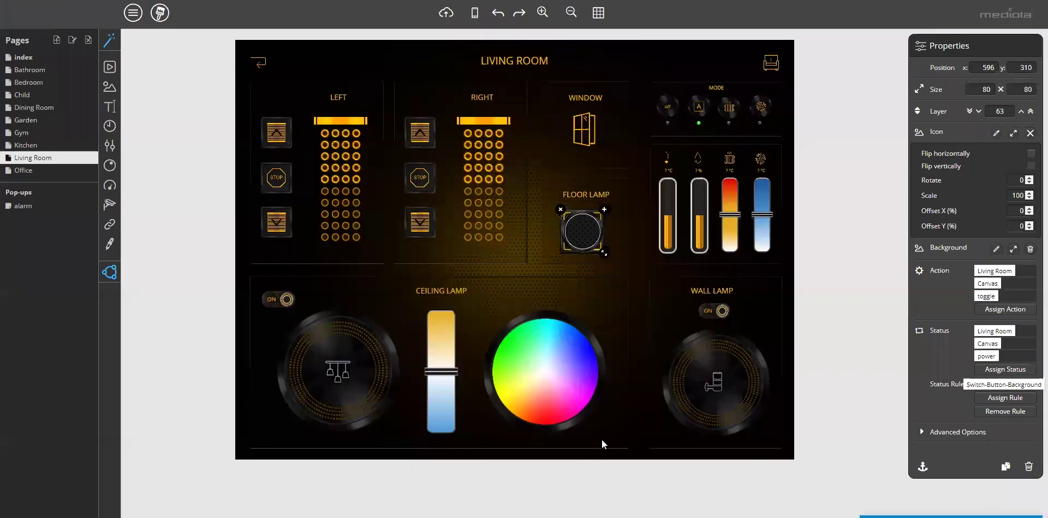
click(1030, 249)
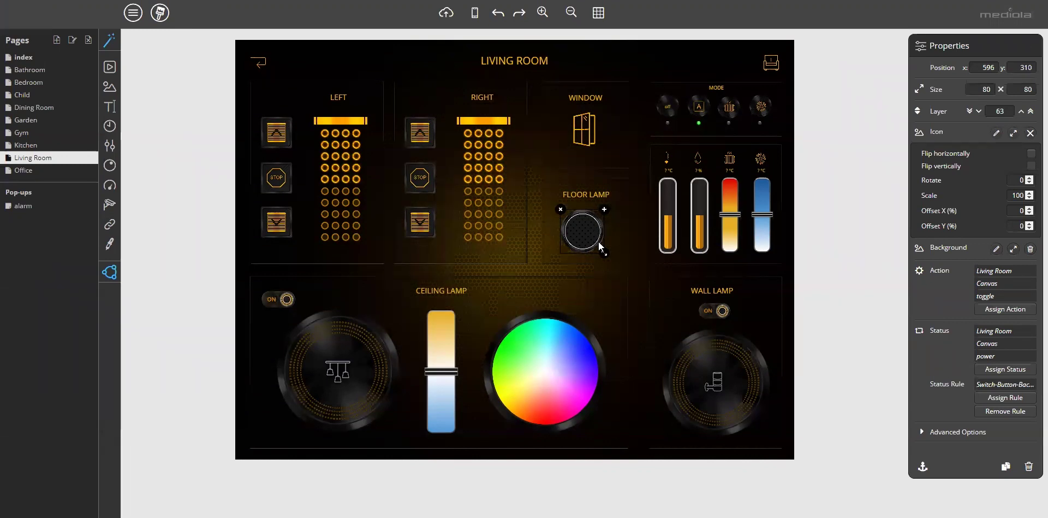
Step: Add a 69 × 69 image element in the foreground, centred over the floor lamp button at x 602, y 314
click(133, 12)
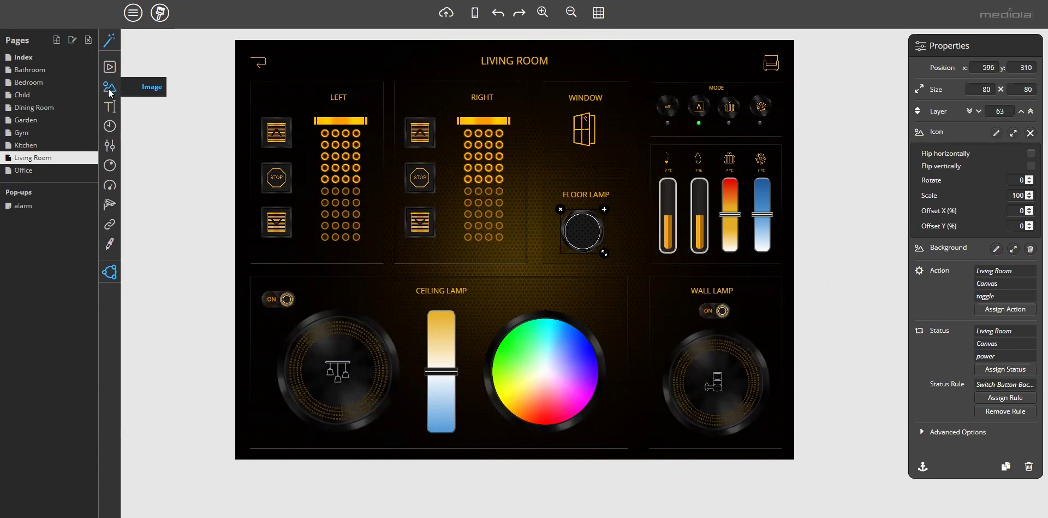
drag(109, 90, 583, 233)
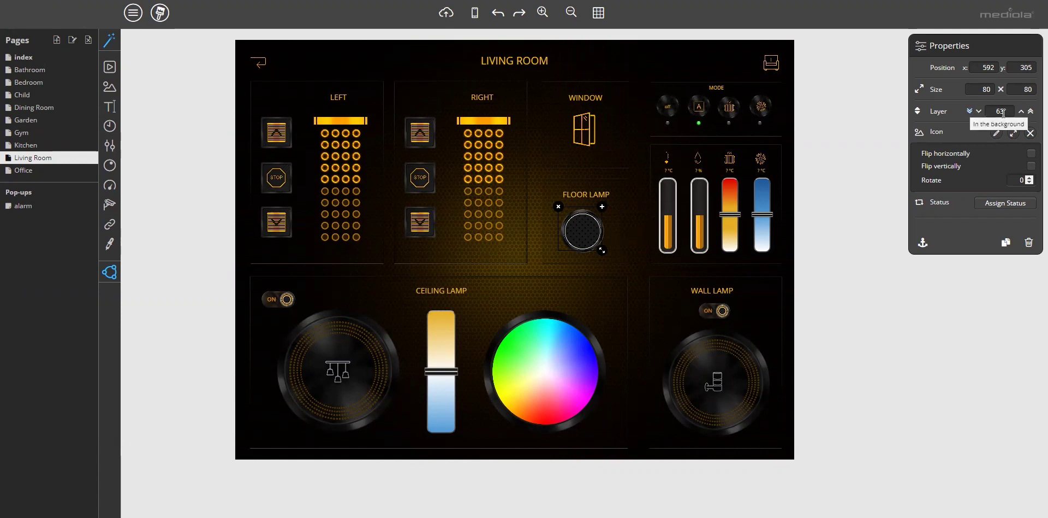
click(1031, 112)
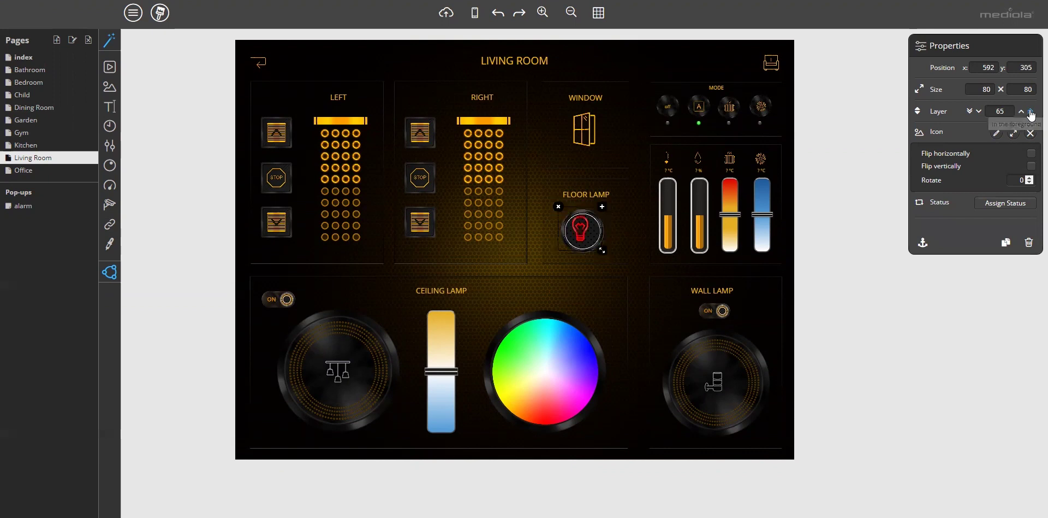
mouse_move(582, 231)
mouse_down()
mouse_move(603, 247)
mouse_move(586, 232)
mouse_up()
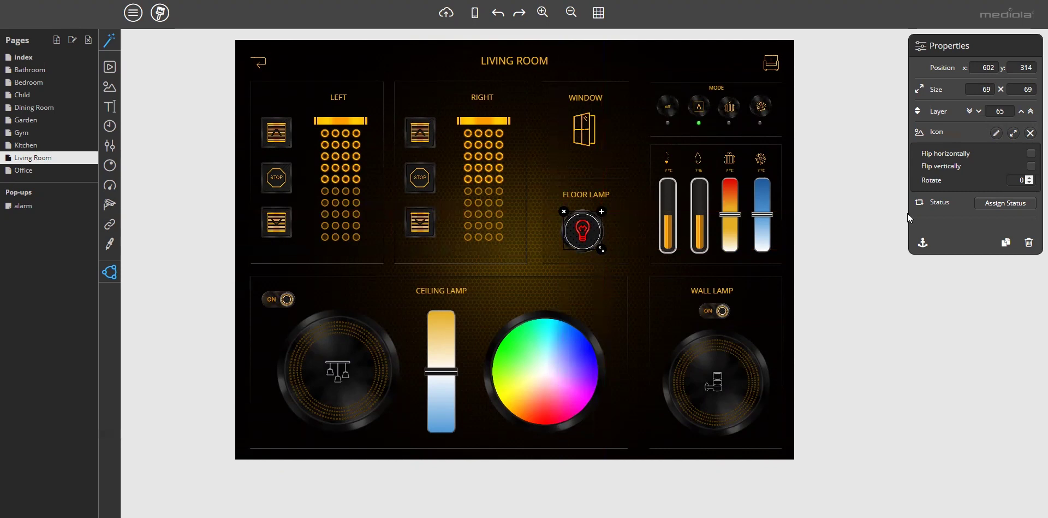
Step: Assign the power status of the Living Room's Canvas device to the lamp image element
click(1005, 203)
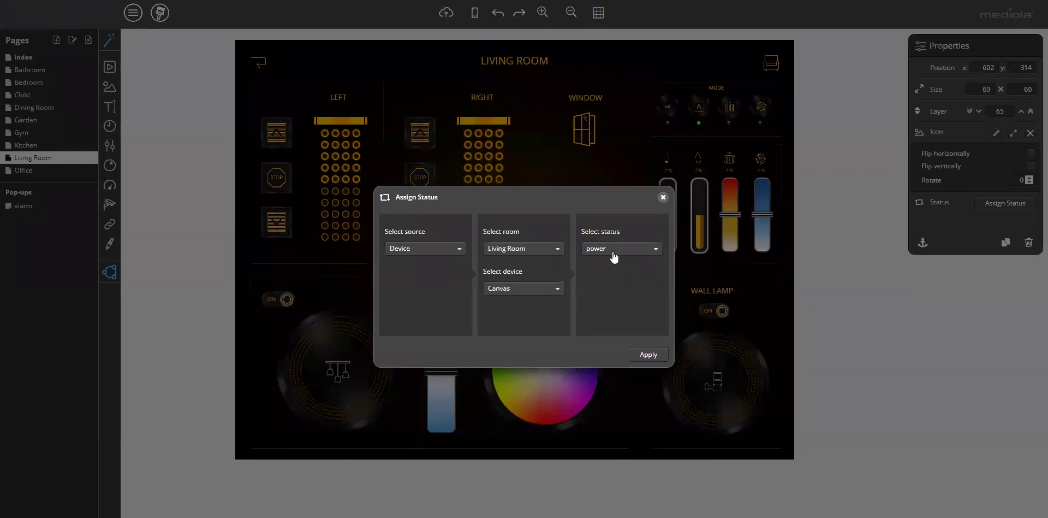
click(648, 355)
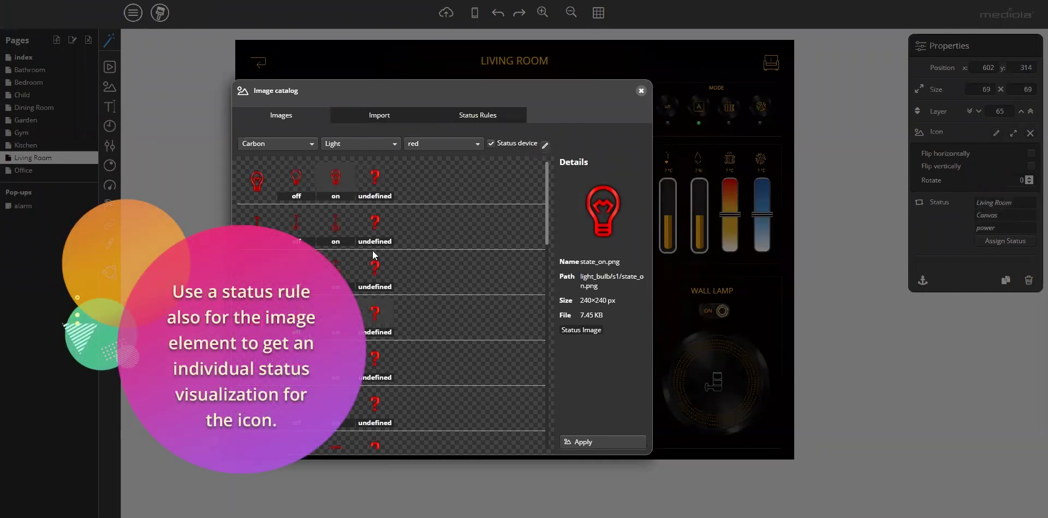
Step: Show the Carbon light images in the image catalog in the orange – thin style
click(432, 144)
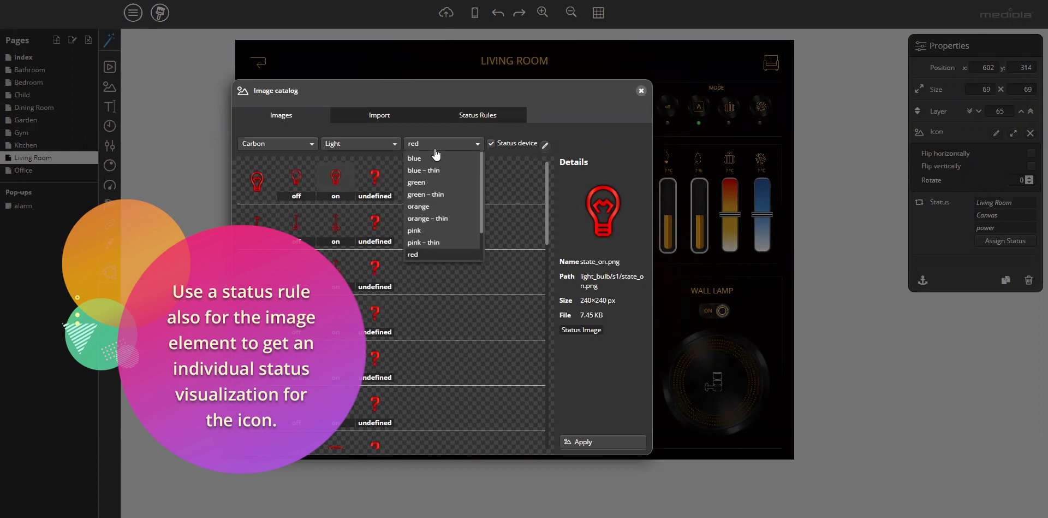
scroll(440, 226, down, 2)
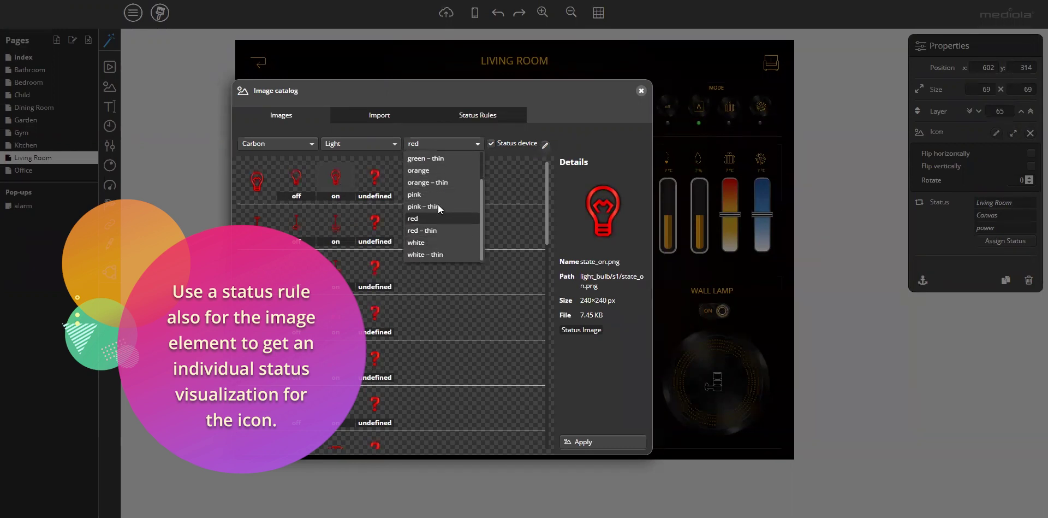
click(439, 181)
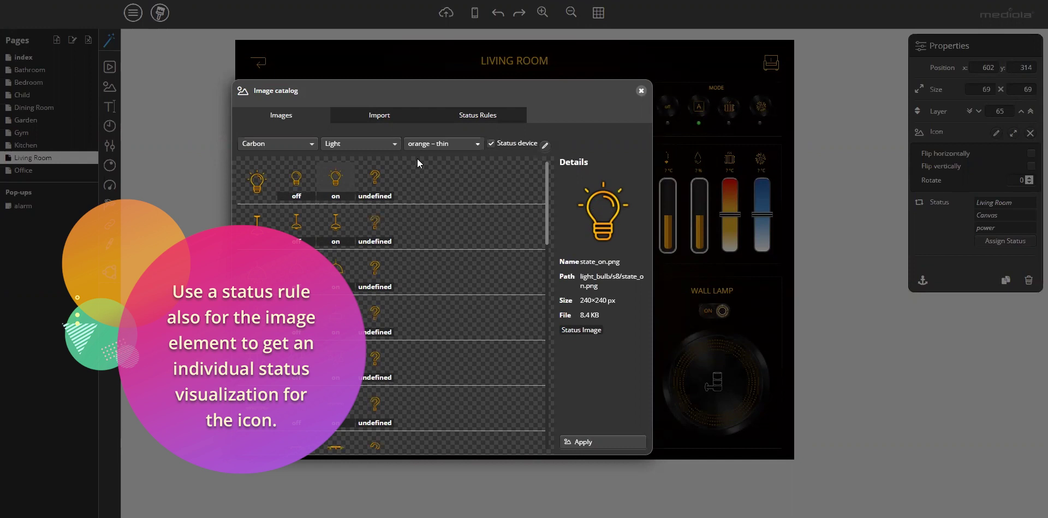
Step: Assign the Switch-Lamp-Icon status rule to the lamp image element
click(463, 116)
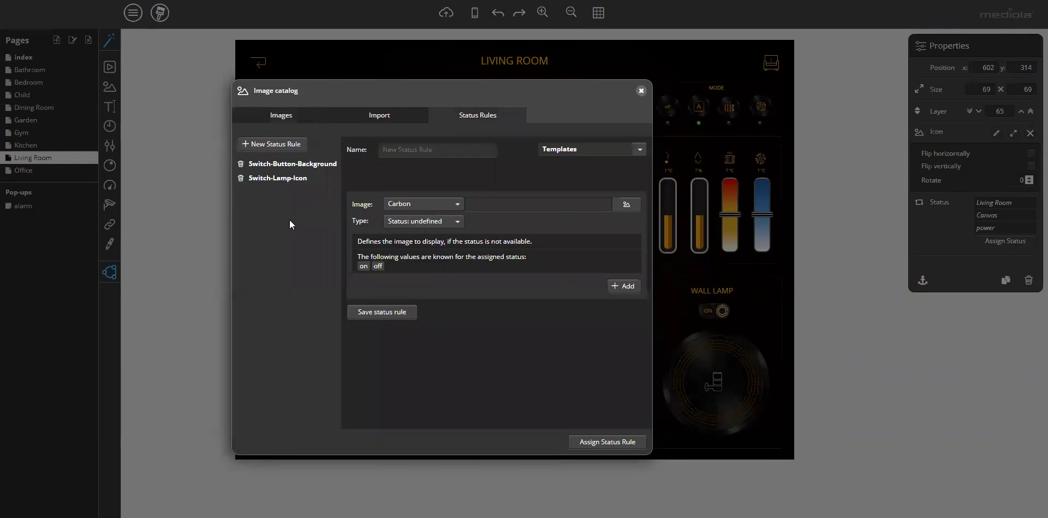
click(278, 179)
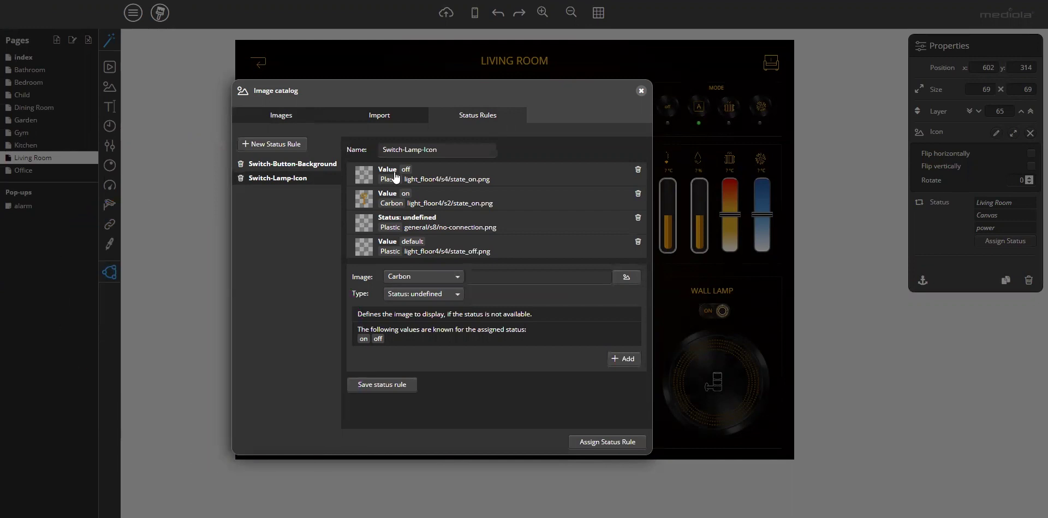
click(604, 444)
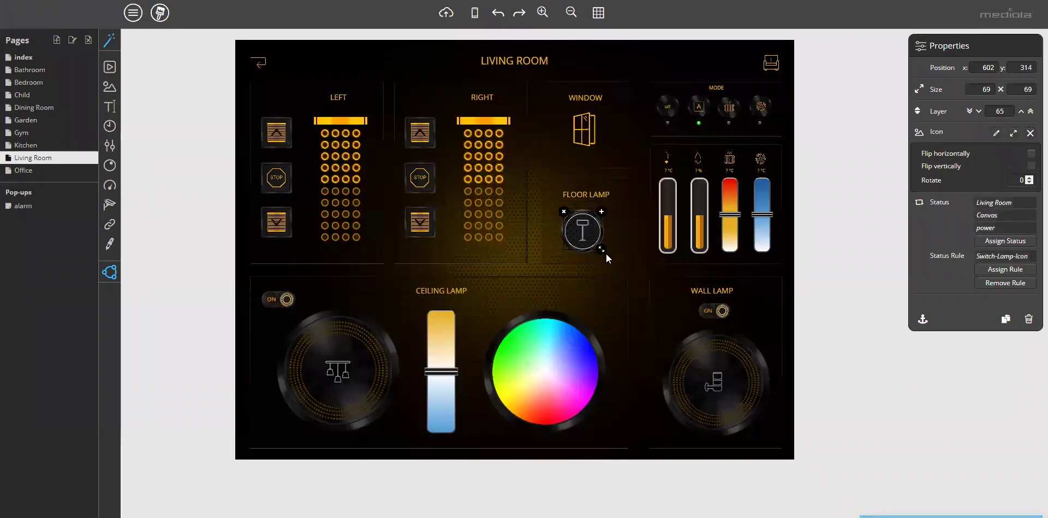
Step: Shrink the lamp image element to 59 × 59 and centre it over the floor lamp button at x 607, y 319
drag(602, 248, 584, 234)
click(582, 229)
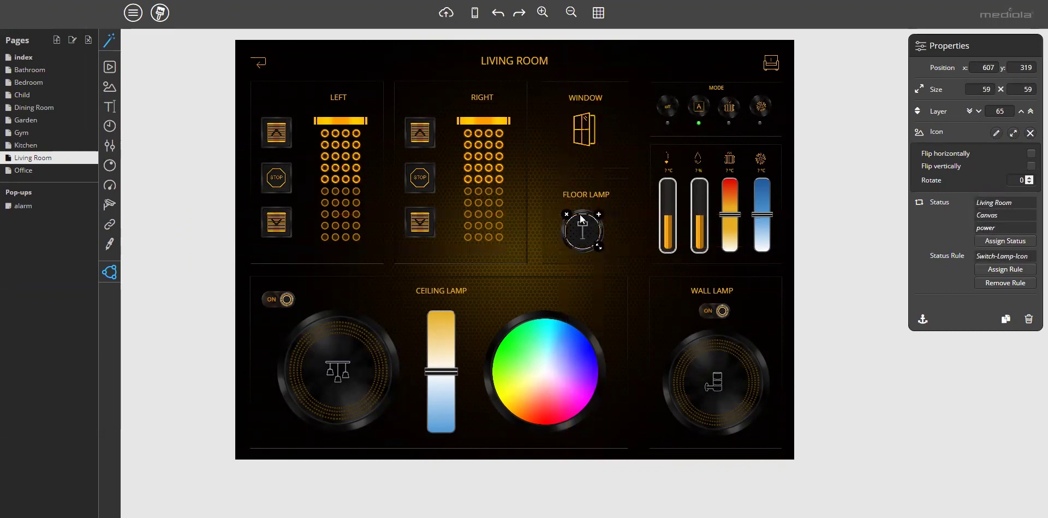
click(583, 217)
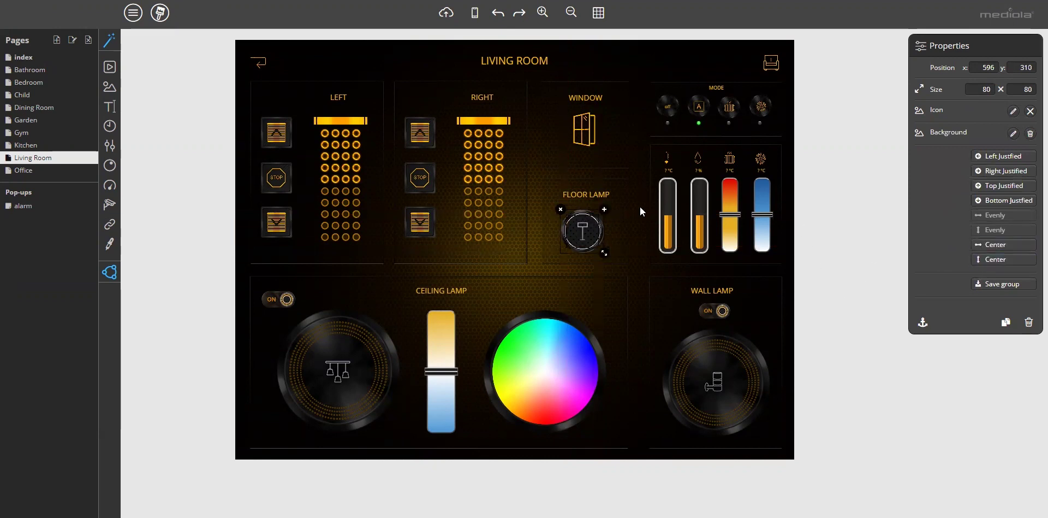
click(628, 234)
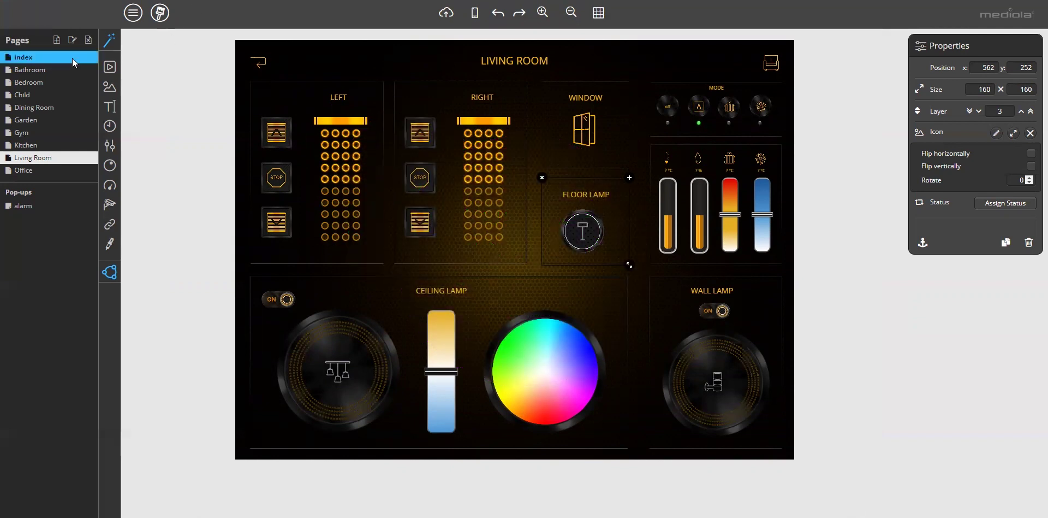
Step: Examine the shield button's action on the index page and the alarm pop-up it opens
click(72, 58)
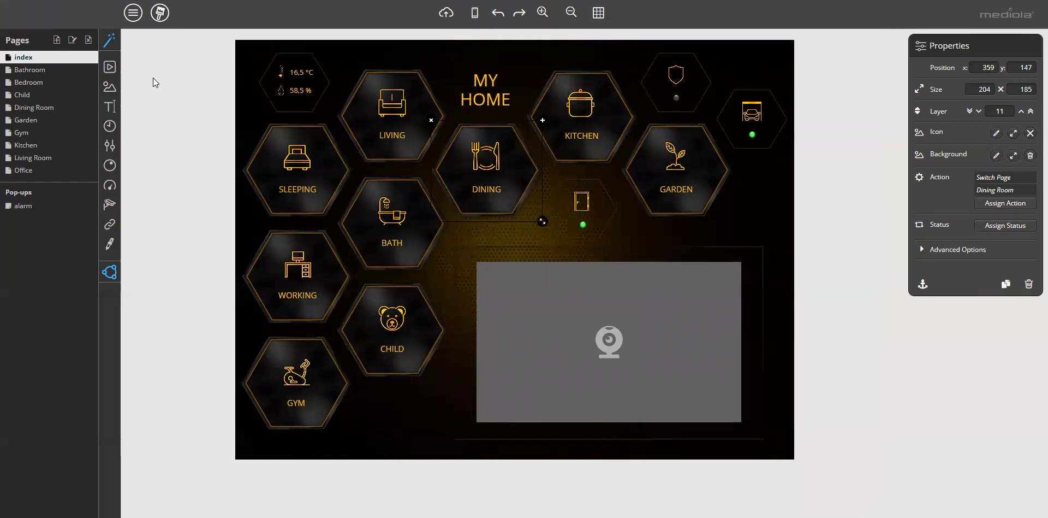
click(705, 86)
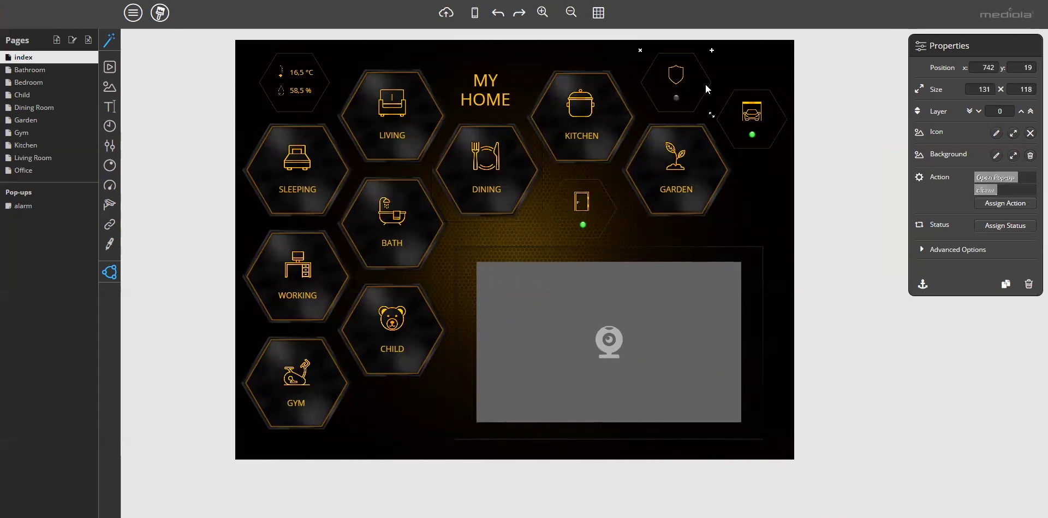
click(45, 207)
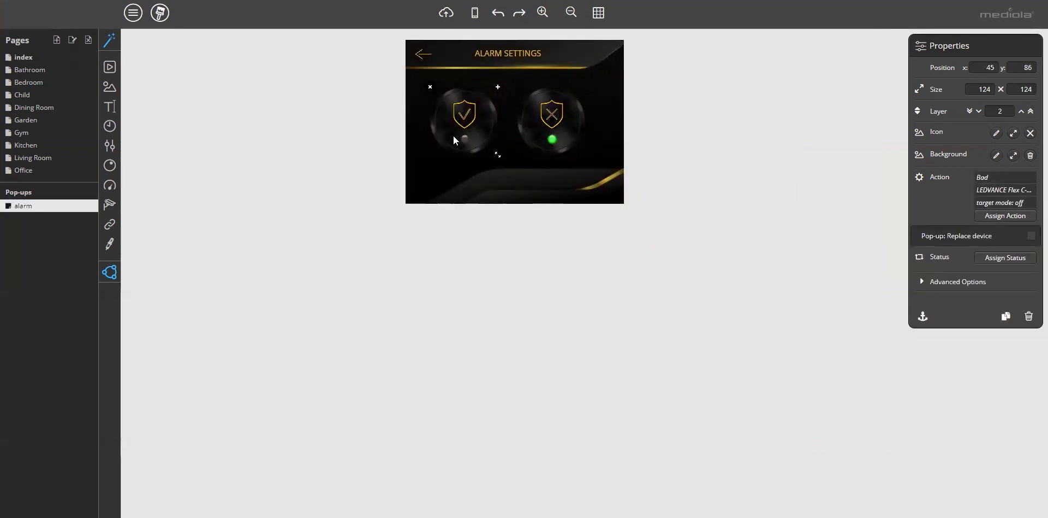
click(72, 61)
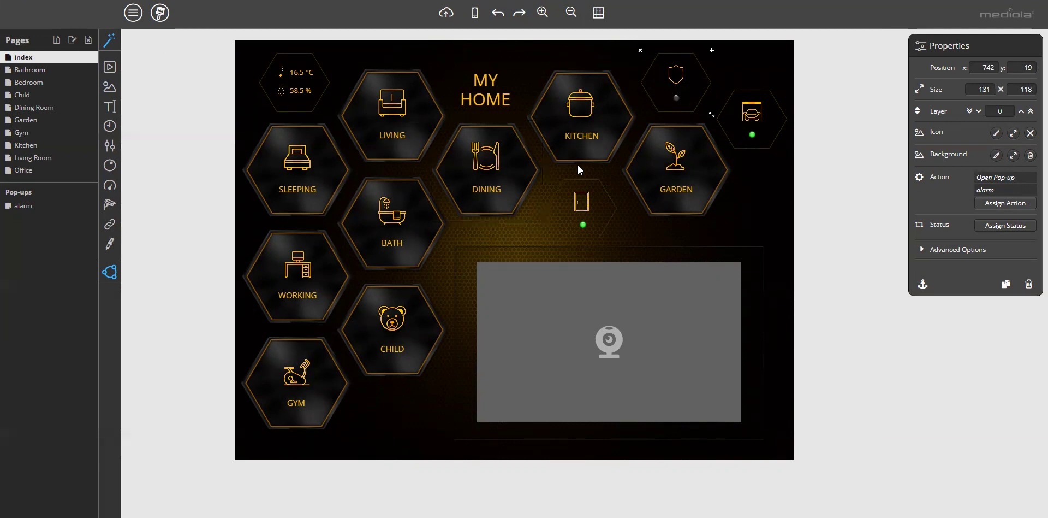
click(24, 206)
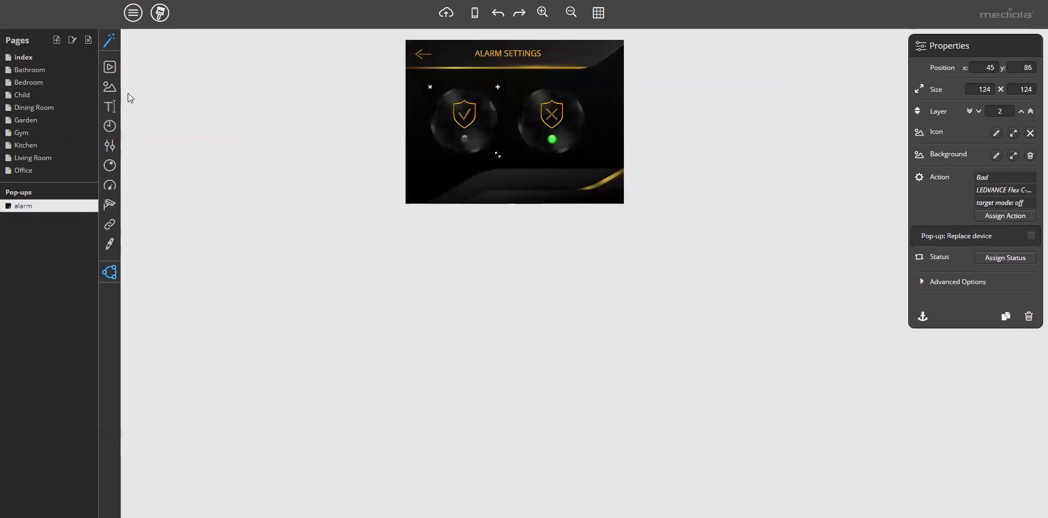
click(26, 57)
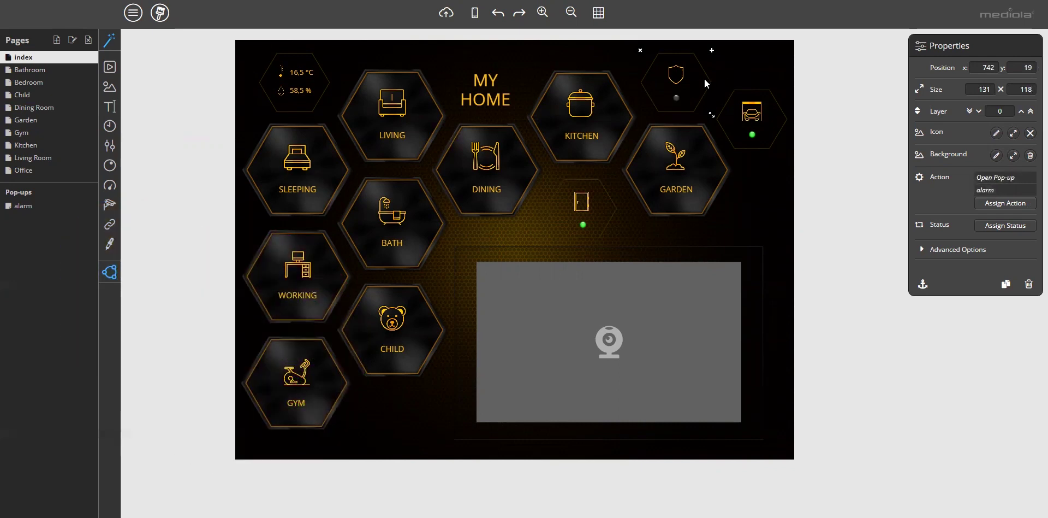
Step: Protect the shield button's action with a password and set the password prompt message to "name of my first teacher"
click(923, 252)
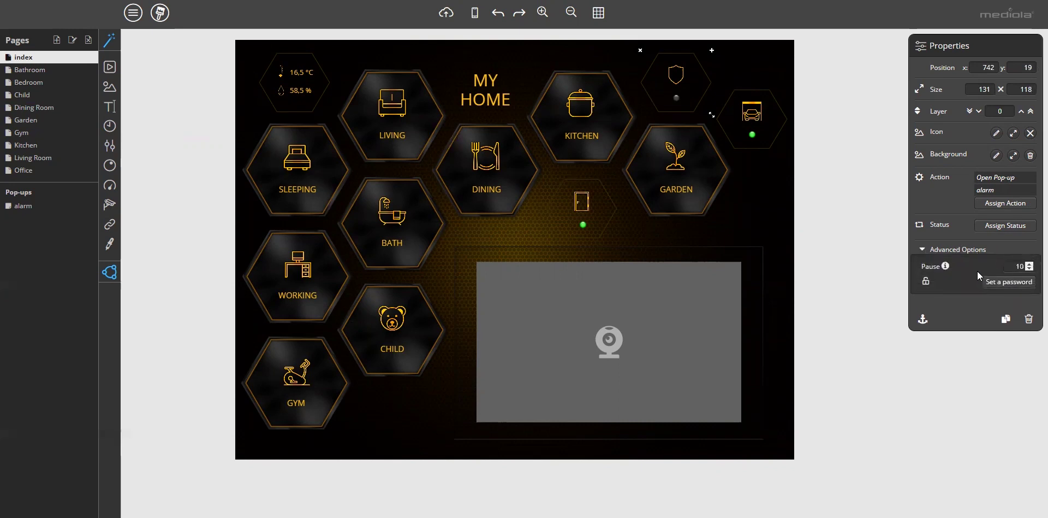
click(1001, 282)
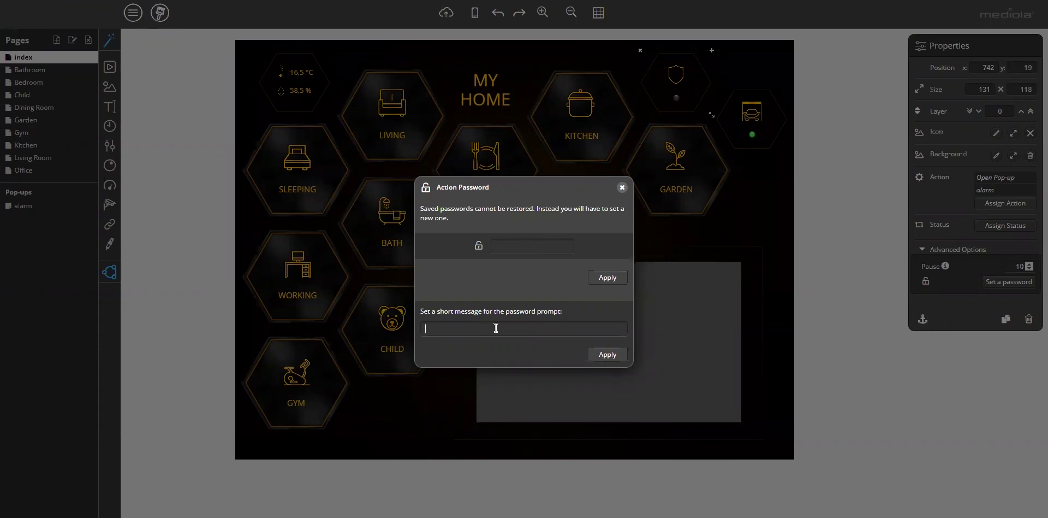
text(ame of my first teacher)
click(517, 245)
click(620, 358)
click(571, 243)
text(•••••••)
click(607, 278)
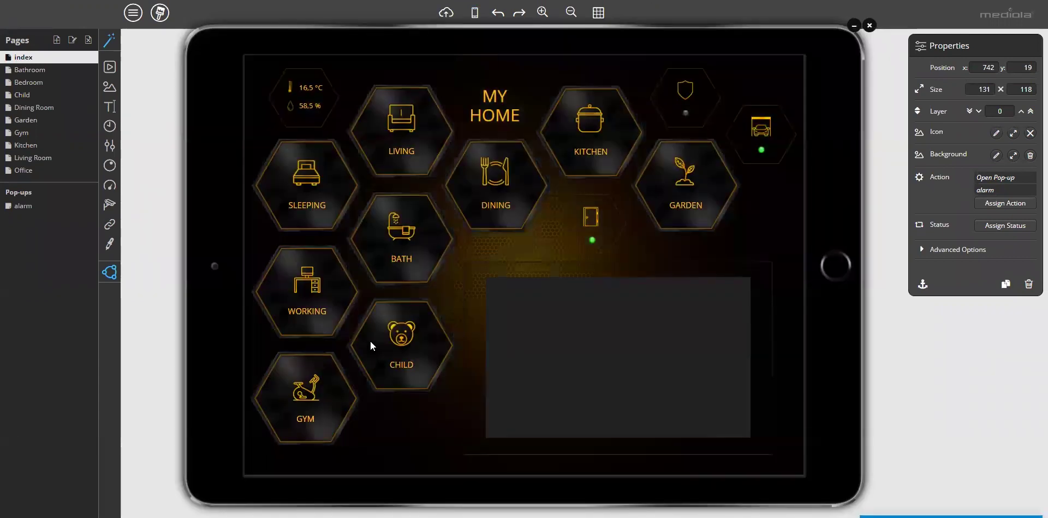
Step: Test the shield button's protection in the preview by submitting an incorrect password
click(708, 100)
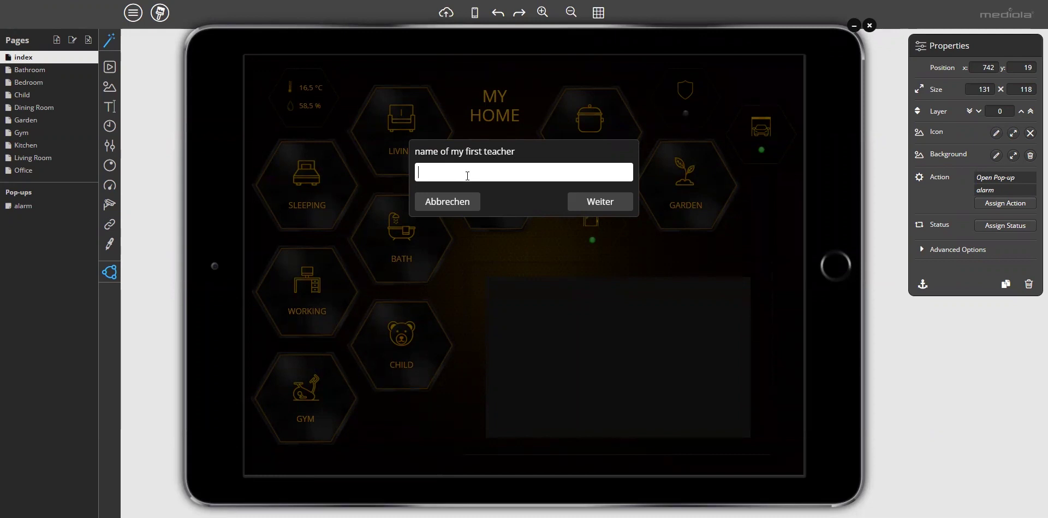
text(••••••)
click(601, 203)
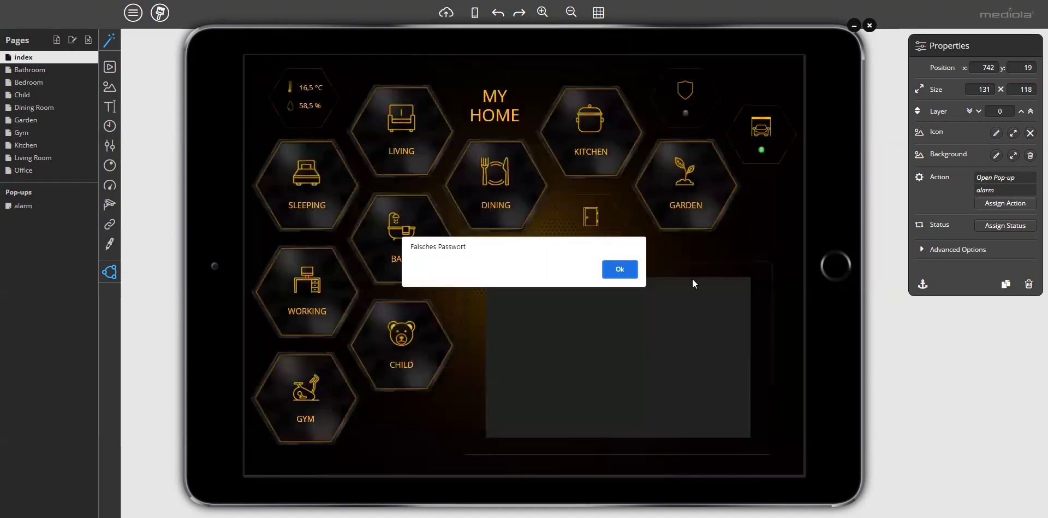
click(628, 271)
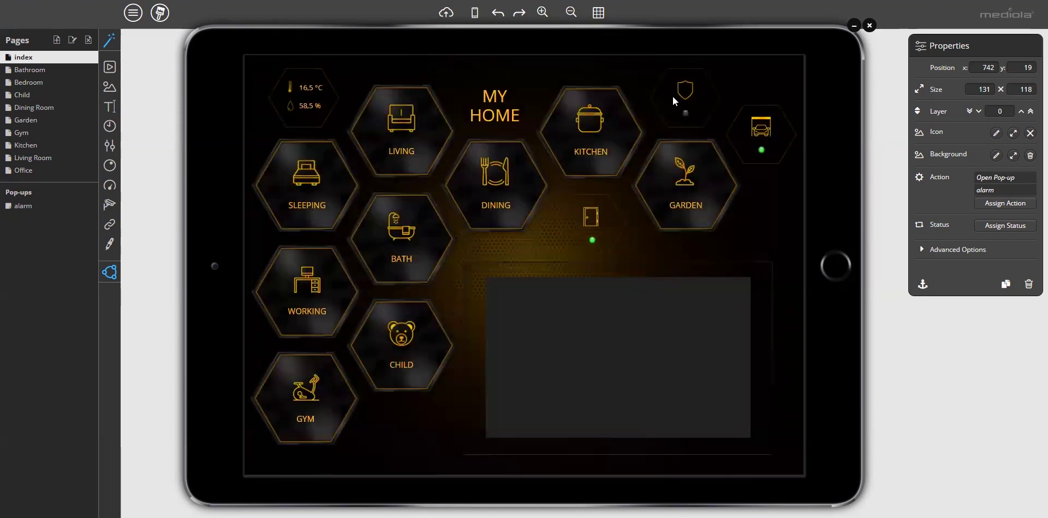
Step: Open the alarm pop-up in the preview with the correct action password, and close the pop-up and the preview
click(707, 96)
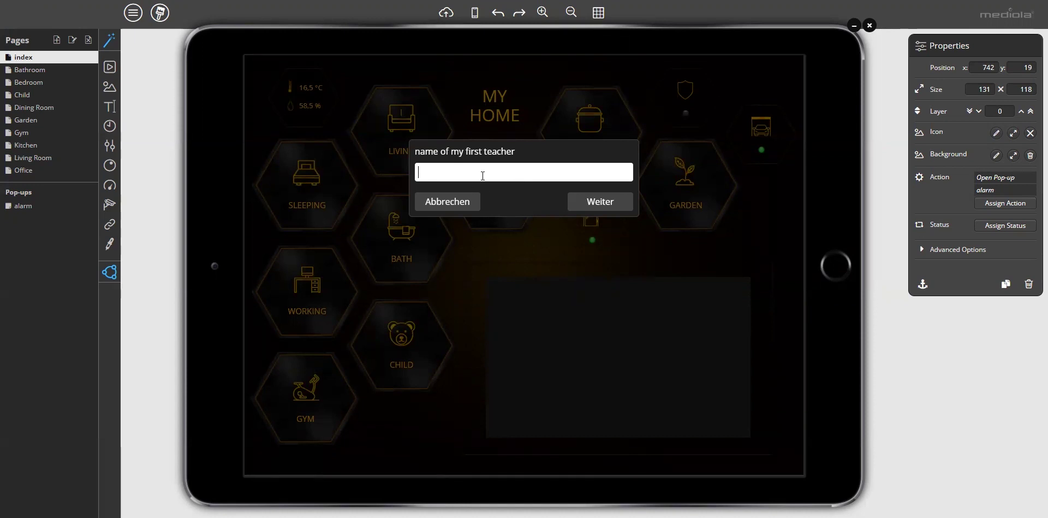
text(•••••••)
click(604, 200)
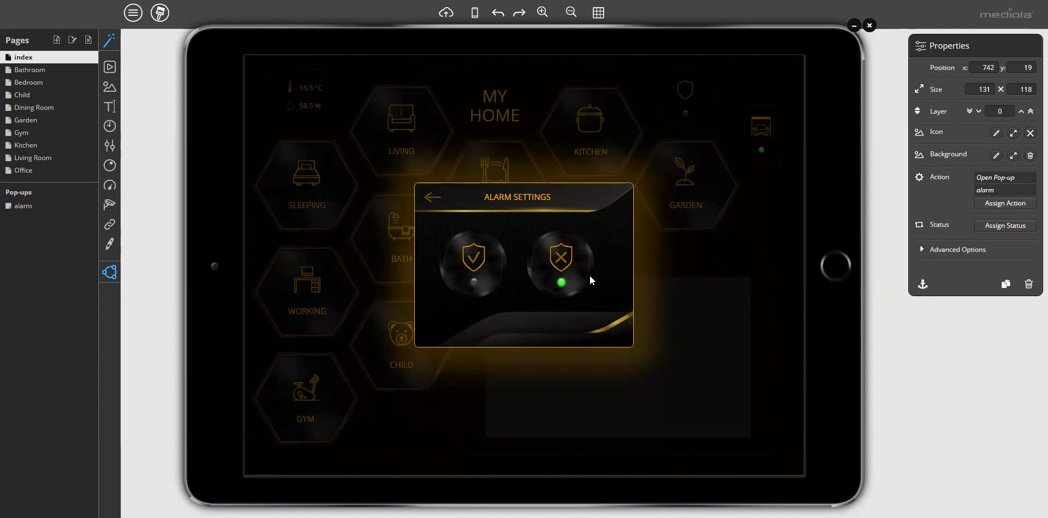
click(432, 197)
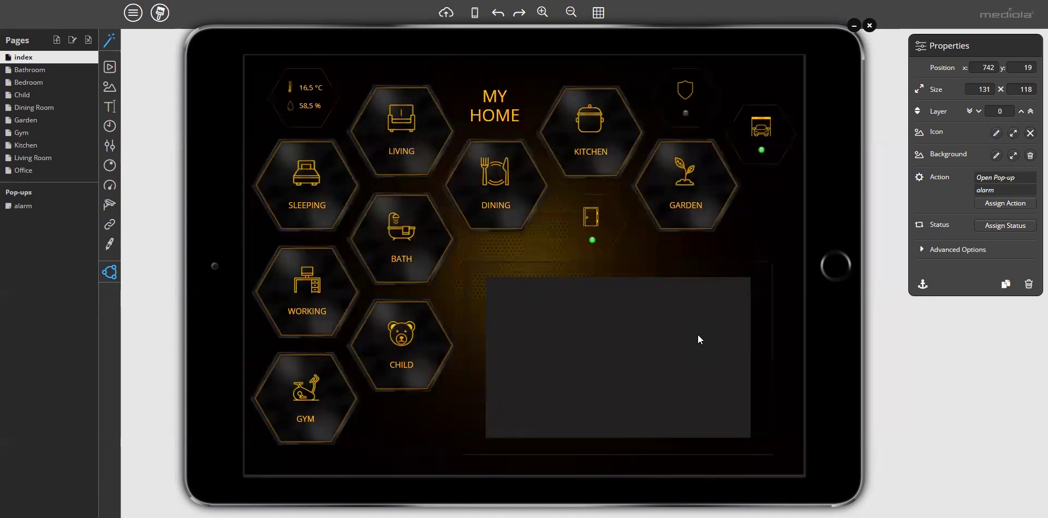
click(870, 24)
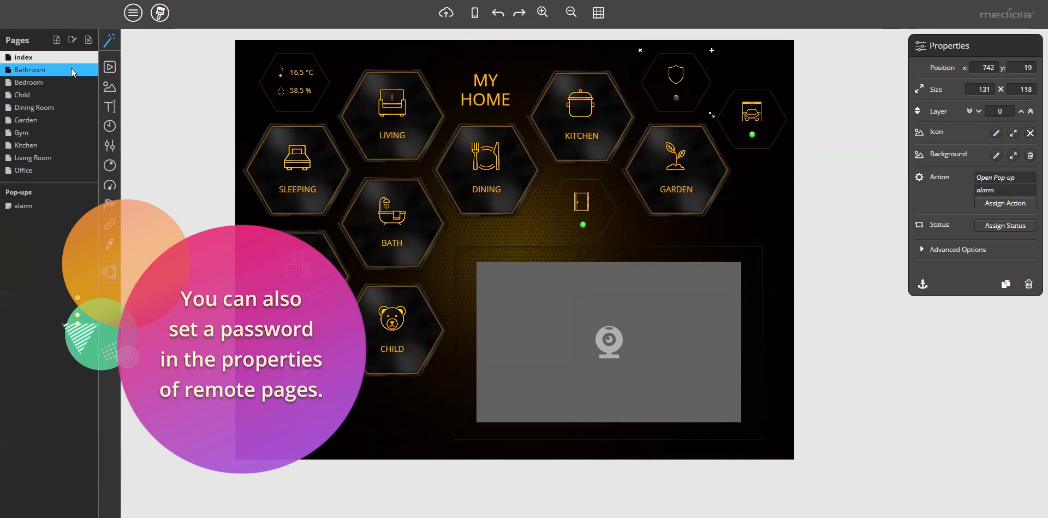
Step: Check the Living Room page's properties for its password option and return to the index page
click(70, 157)
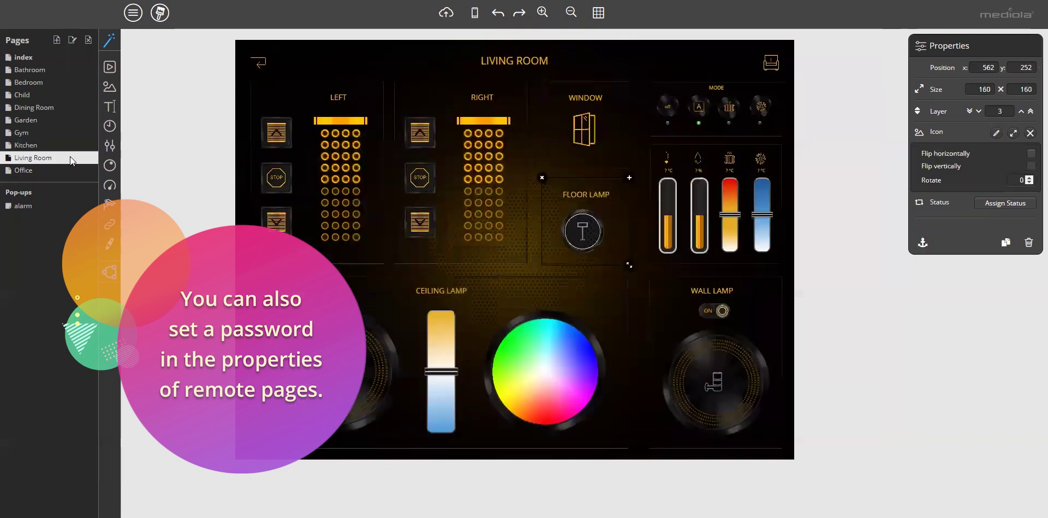
click(791, 273)
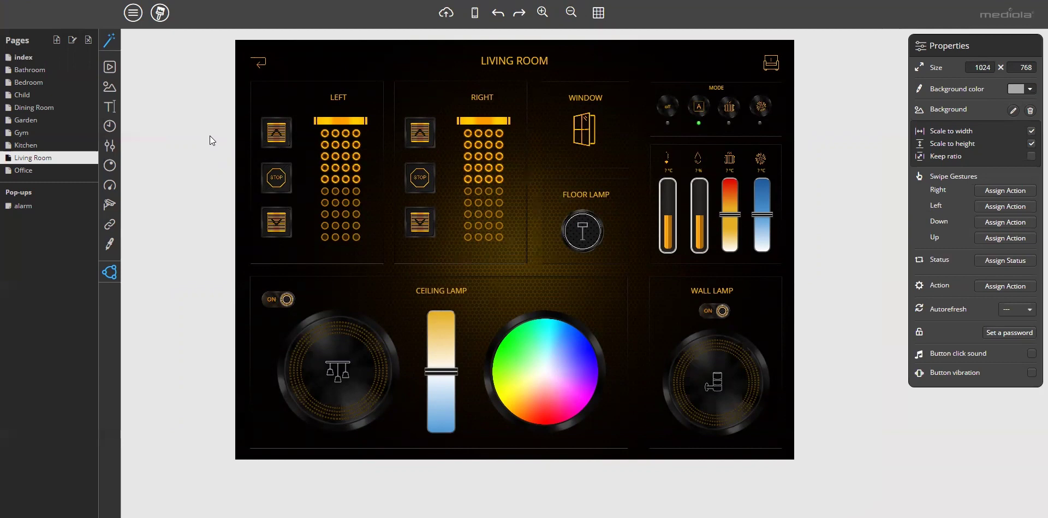
click(33, 57)
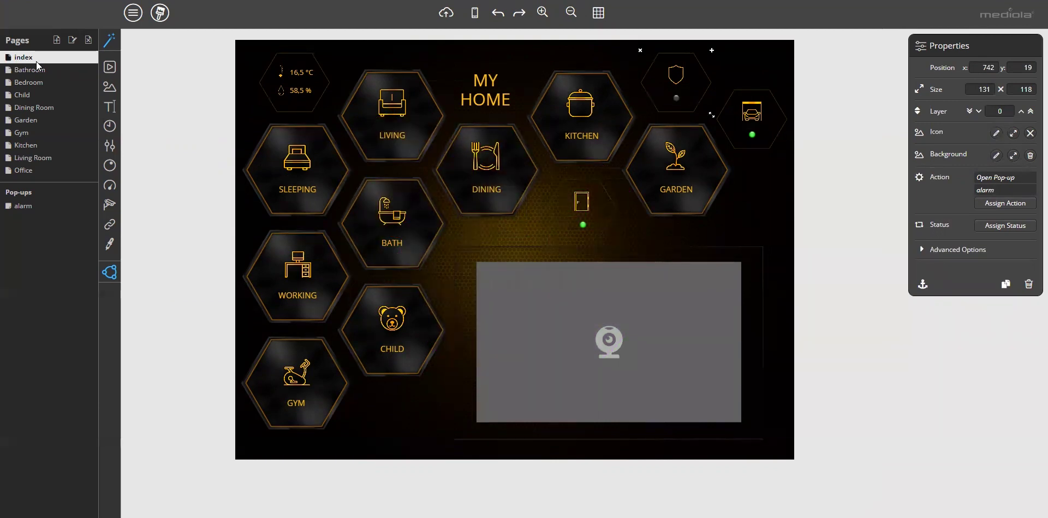
Step: Add a 66 × 66 button to the Living Room page beside the colour wheel at x 684, y 439 and remove its icon
click(48, 157)
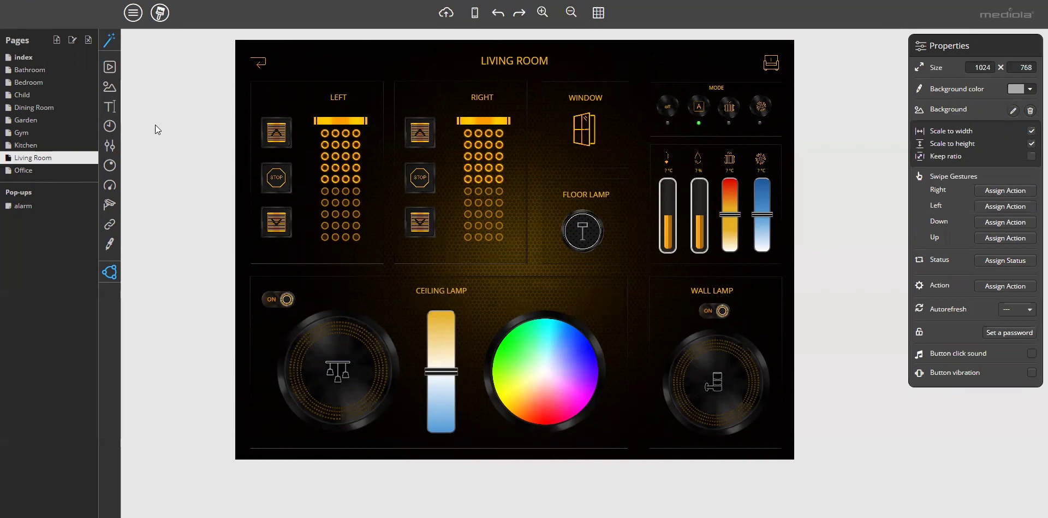
drag(110, 66, 586, 287)
click(612, 305)
drag(627, 328, 637, 304)
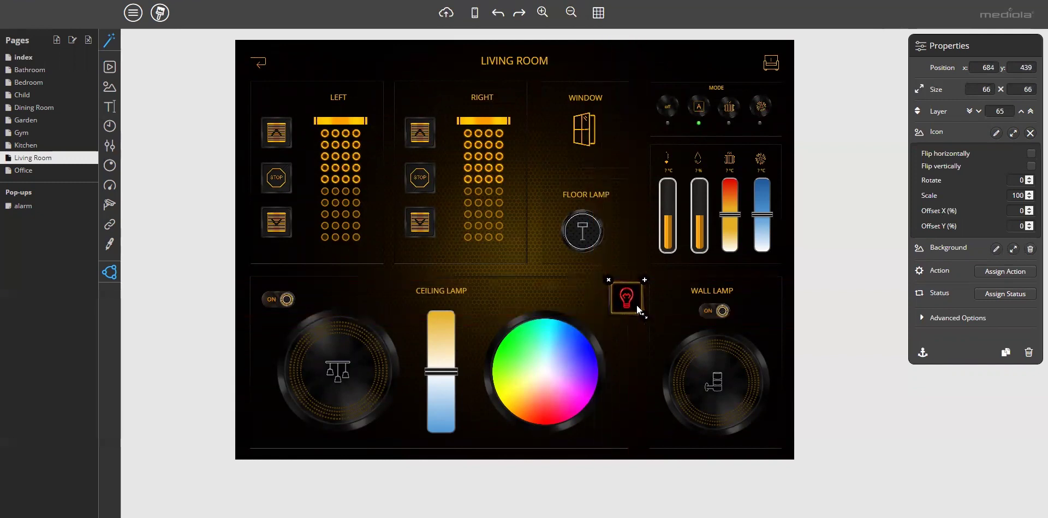
click(1031, 133)
Step: Copy the WALL LAMP label onto the new button, change its text to HUE and position it at x 669, y 464
click(718, 291)
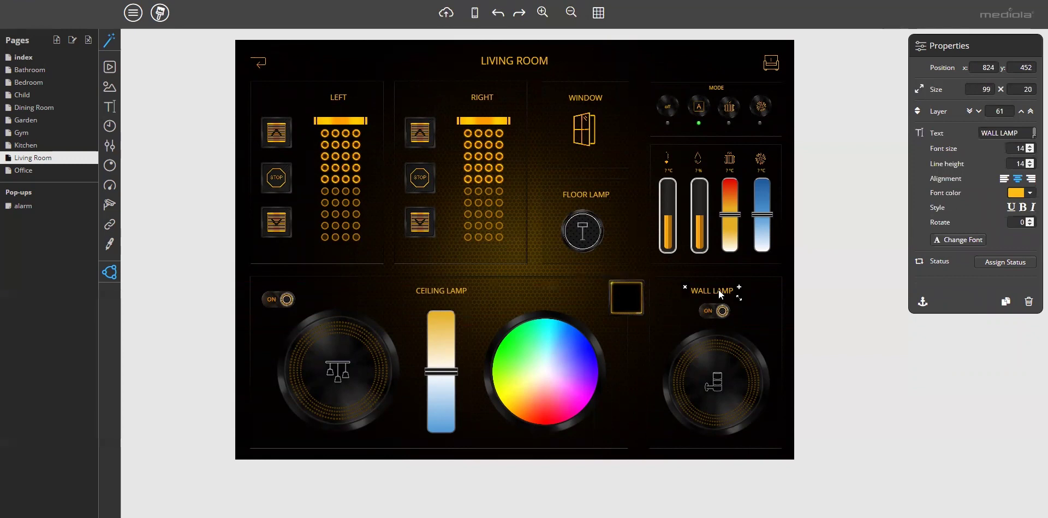
drag(720, 288, 623, 295)
double_click(623, 295)
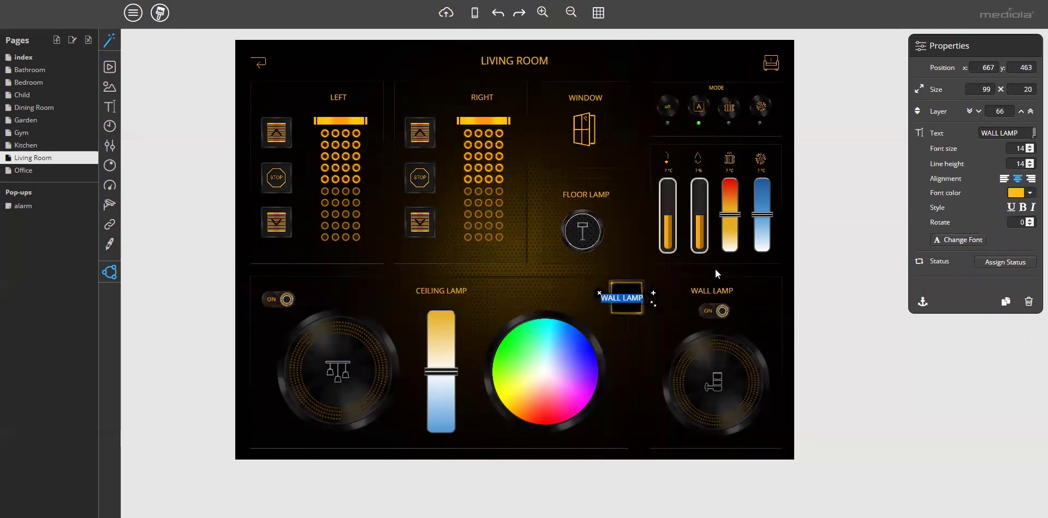
text(HUE)
click(633, 328)
drag(632, 297, 634, 303)
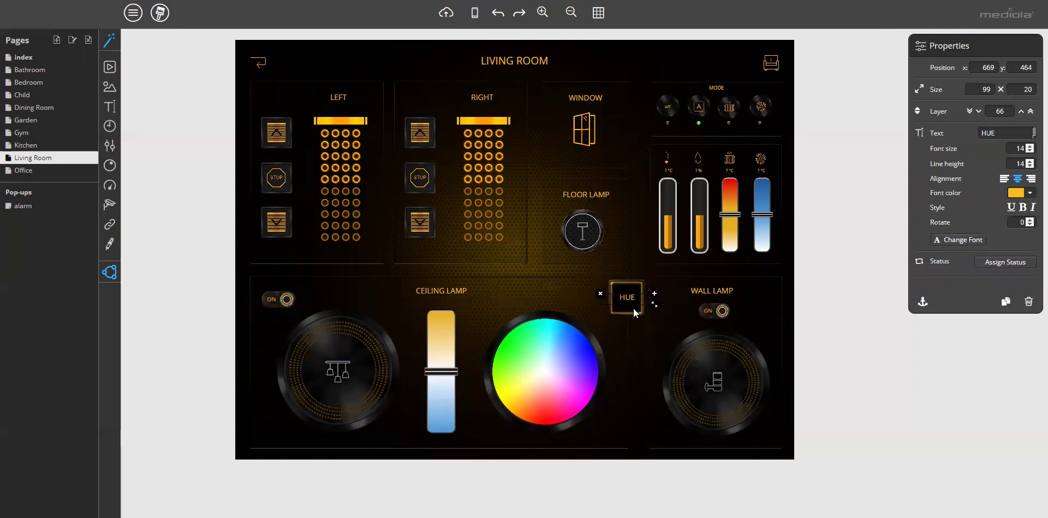
Step: Assign a Send HTTP Request action of type GET with the URL hue2:// to the HUE button
click(632, 309)
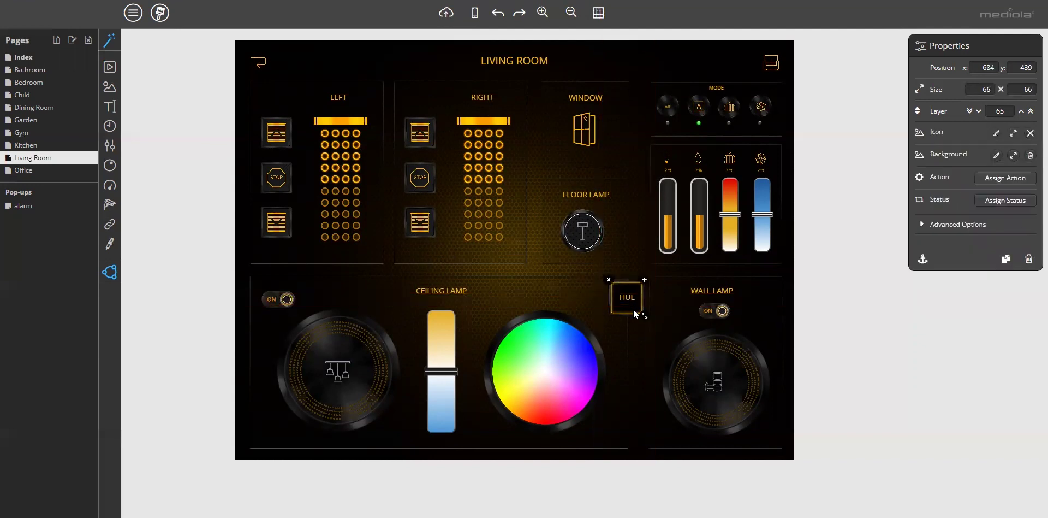
click(999, 178)
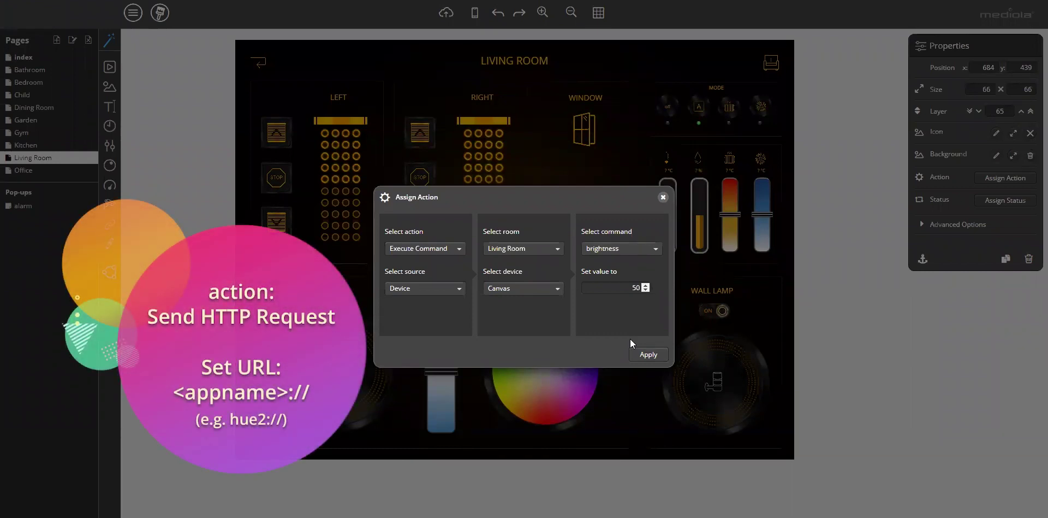
click(460, 250)
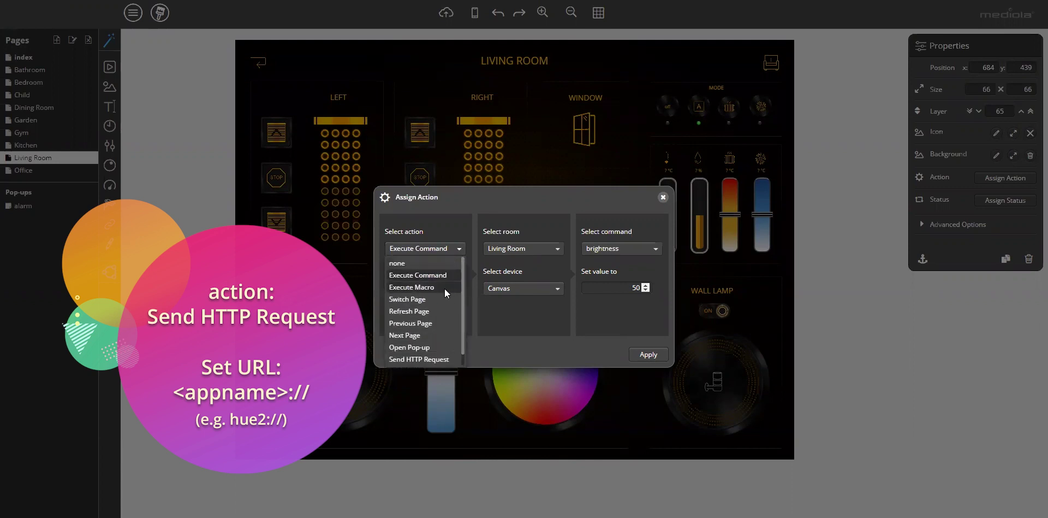
scroll(445, 328, down, 1)
click(444, 348)
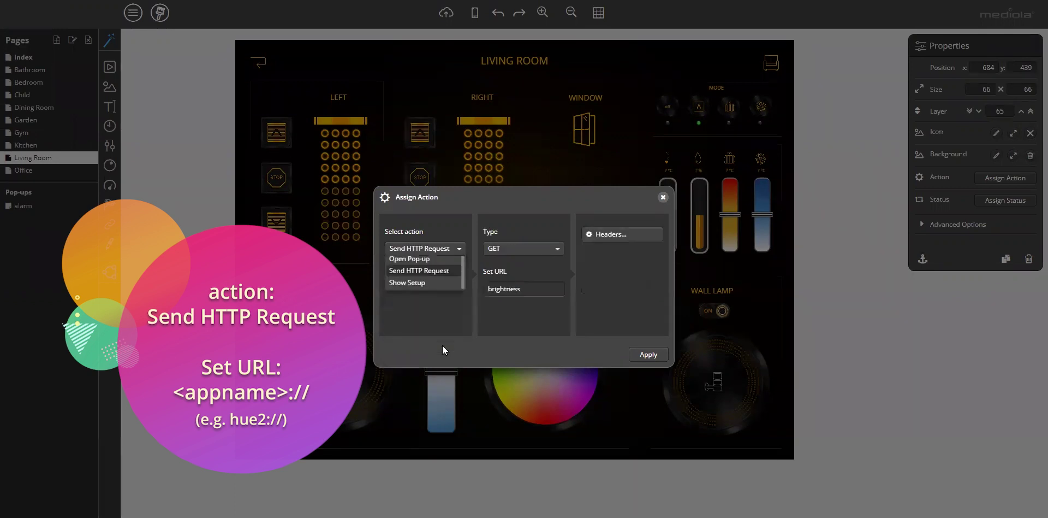
drag(530, 289, 481, 291)
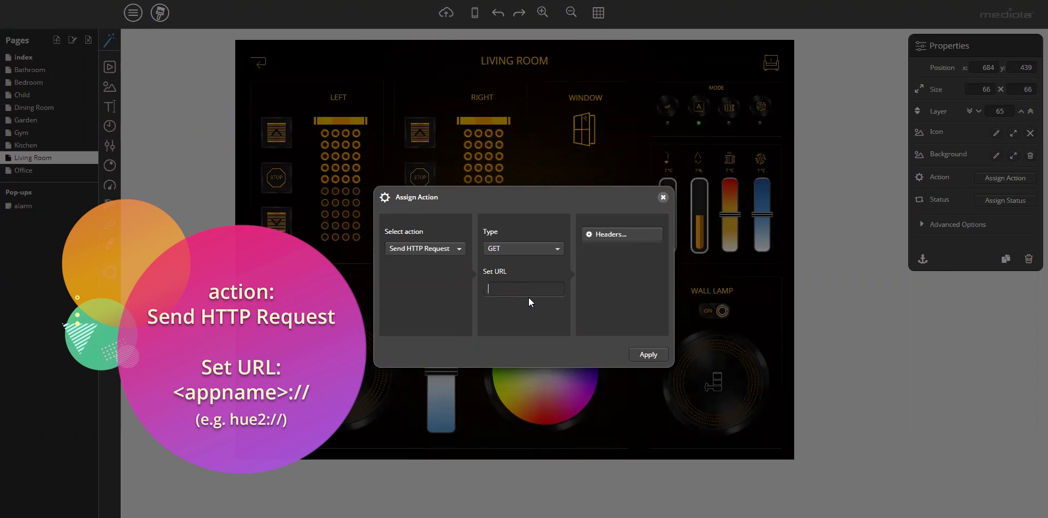
text(hue2://)
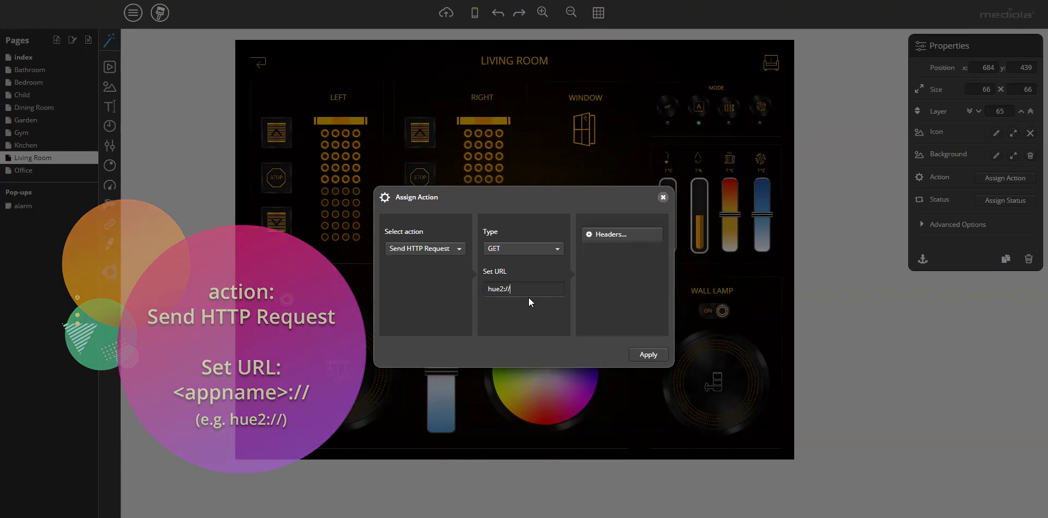
click(652, 354)
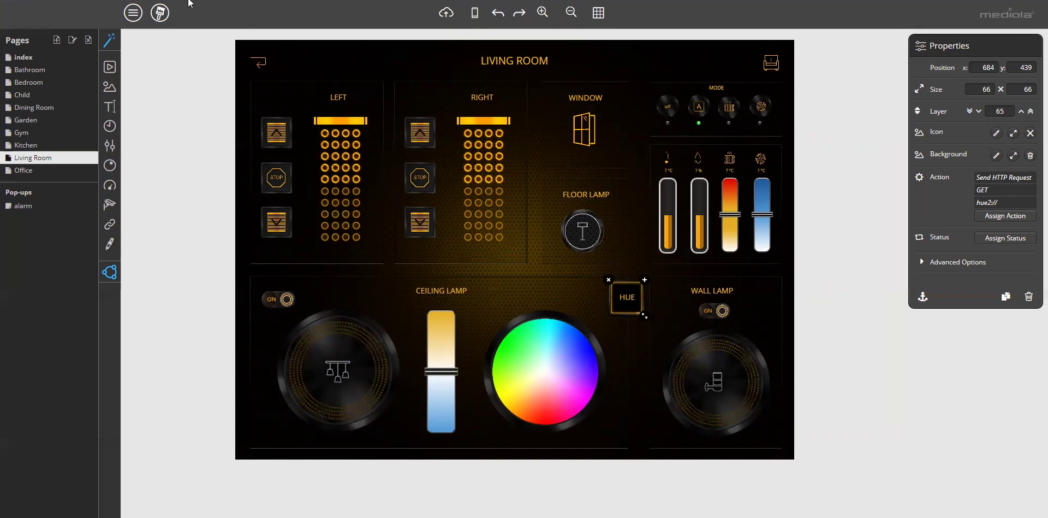
Step: Open the remote's global settings and set the inactivity time to 3 minutes
click(132, 13)
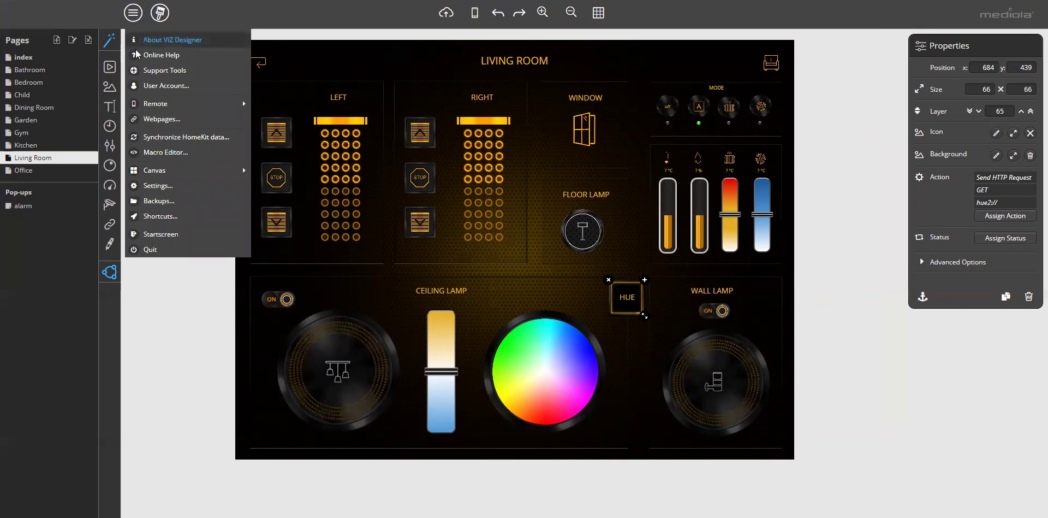
mouse_move(157, 107)
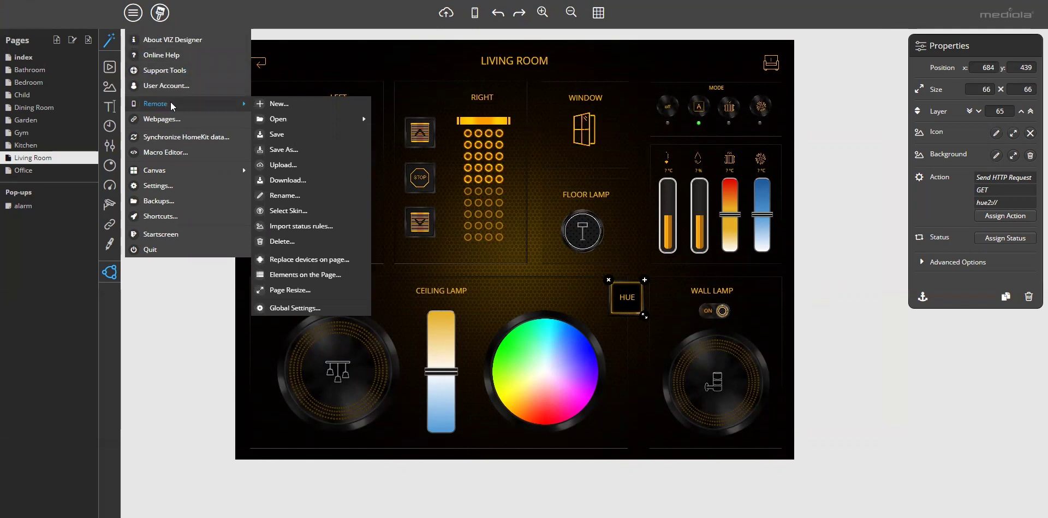
click(292, 308)
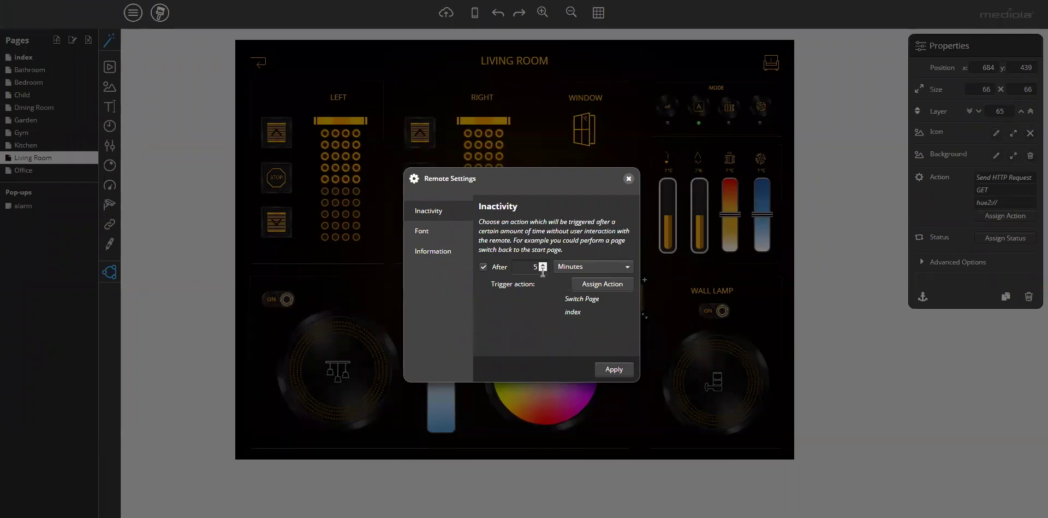
click(544, 269)
Step: Assign Switch Page to index as the inactivity trigger action, keeping the reload option for an already open page
click(615, 285)
click(431, 249)
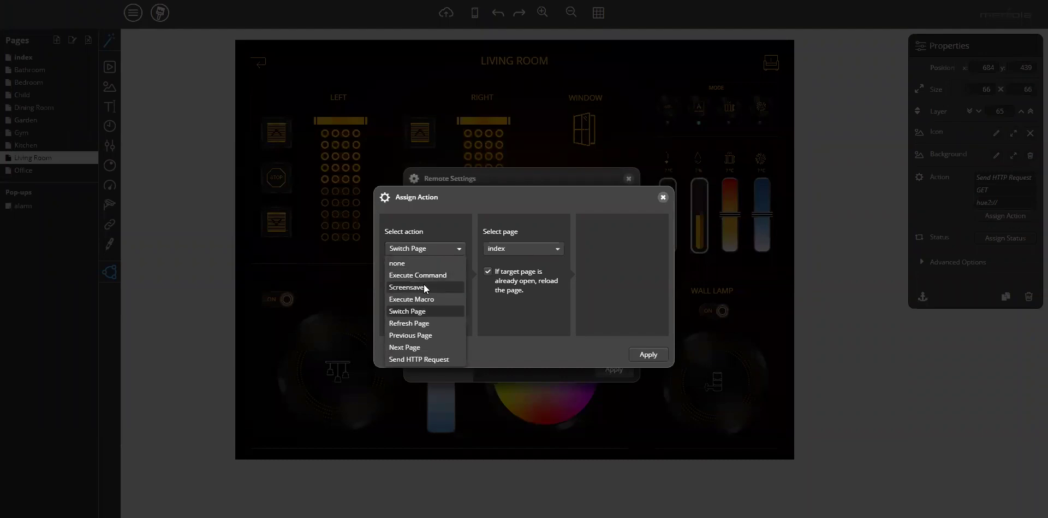
click(418, 312)
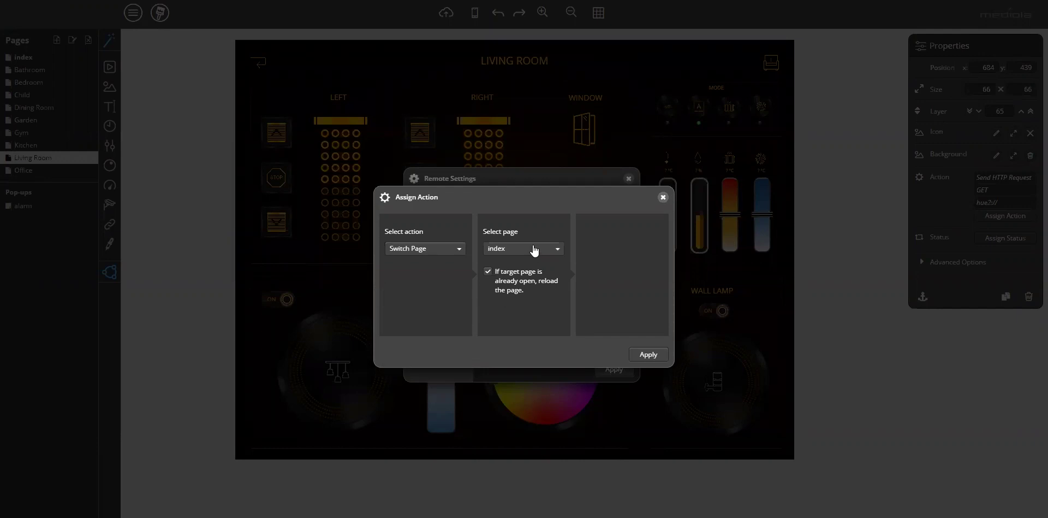
click(648, 353)
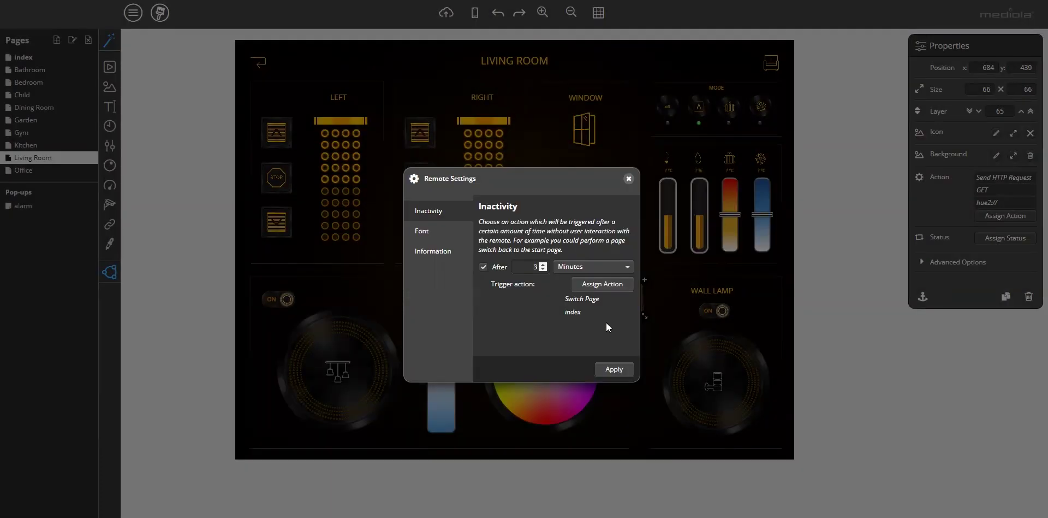